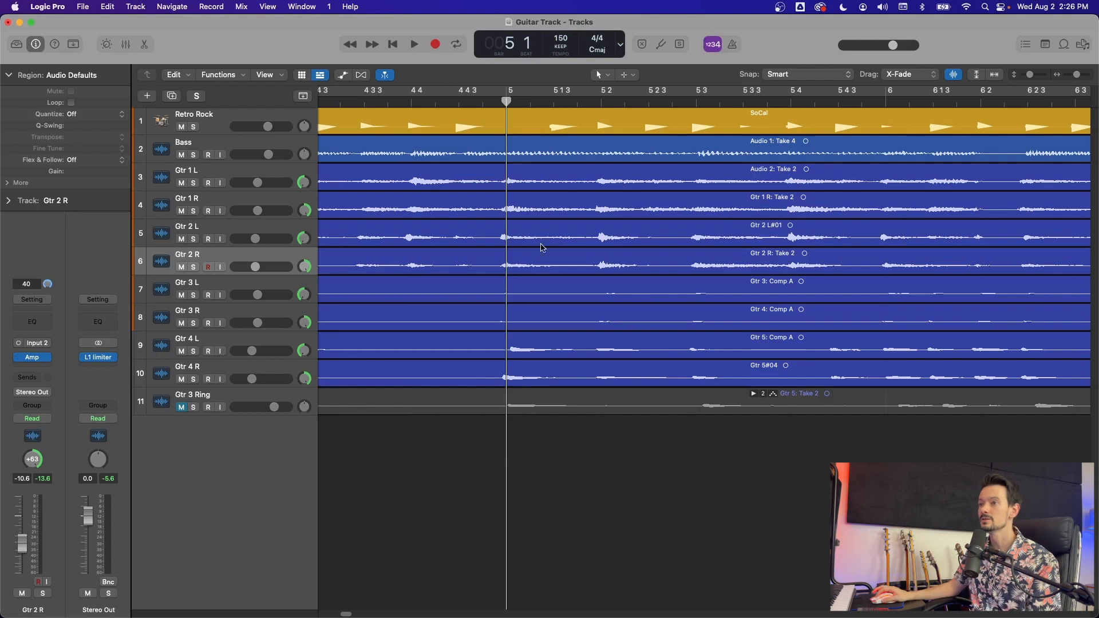
- Examine the timing of the guitar notes around bar 5 with the waveforms enlarged
{"action": "left_click_drag", "start_coordinate": [1074, 73], "coordinate": [1079, 72]}
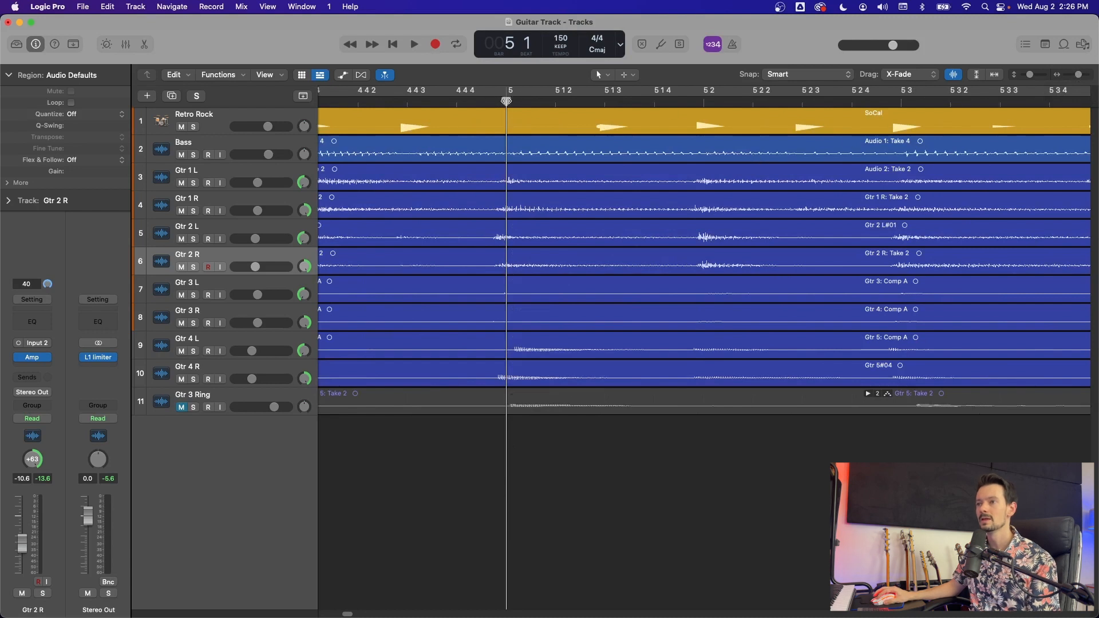
{"action": "mouse_move", "coordinate": [506, 100]}
{"action": "left_mouse_down"}
{"action": "mouse_move", "coordinate": [488, 101]}
{"action": "mouse_move", "coordinate": [507, 101]}
{"action": "left_mouse_up"}
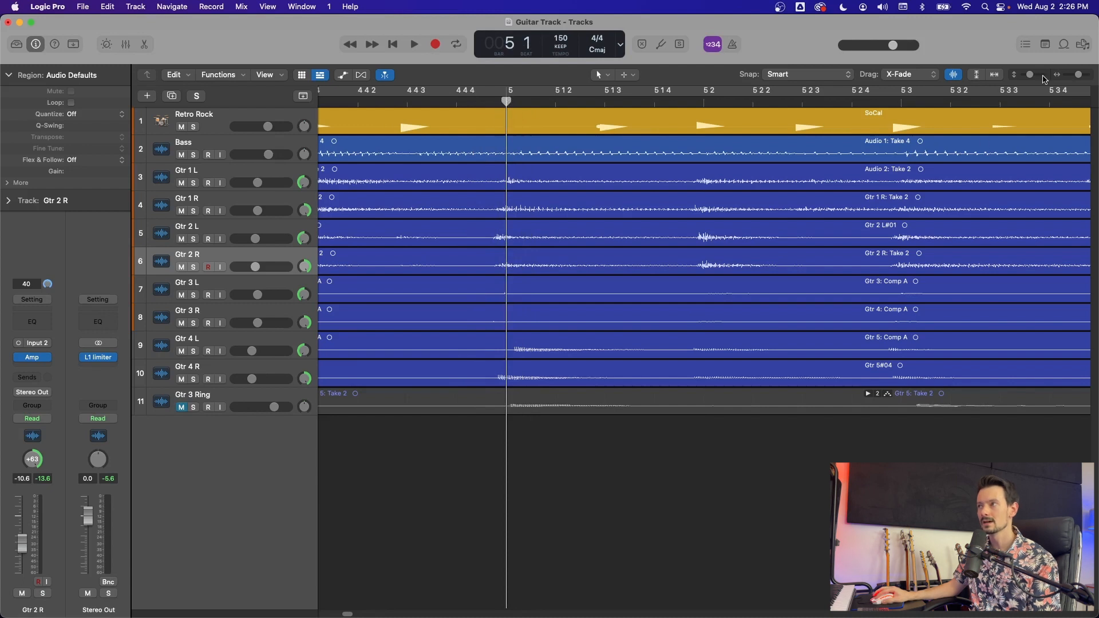
{"action": "left_click", "coordinate": [1042, 76]}
{"action": "left_click", "coordinate": [1043, 76]}
{"action": "left_click", "coordinate": [1043, 75]}
{"action": "left_click", "coordinate": [1043, 76]}
{"action": "scroll", "coordinate": [506, 194], "scroll_direction": "up", "scroll_amount": 2}
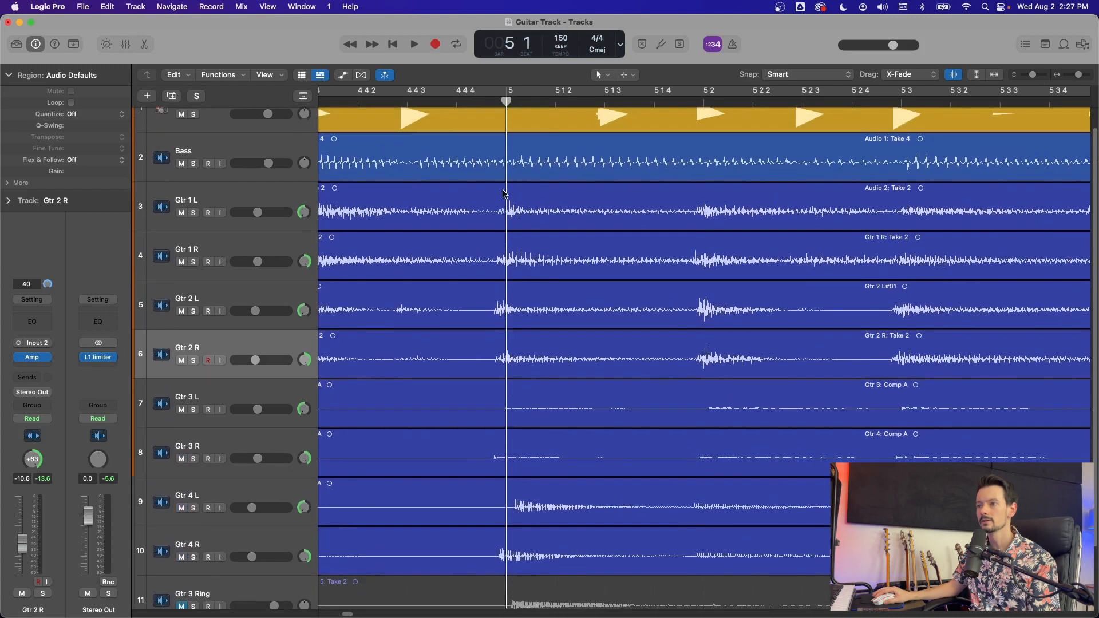
{"action": "scroll", "coordinate": [506, 198], "scroll_direction": "down", "scroll_amount": 3}
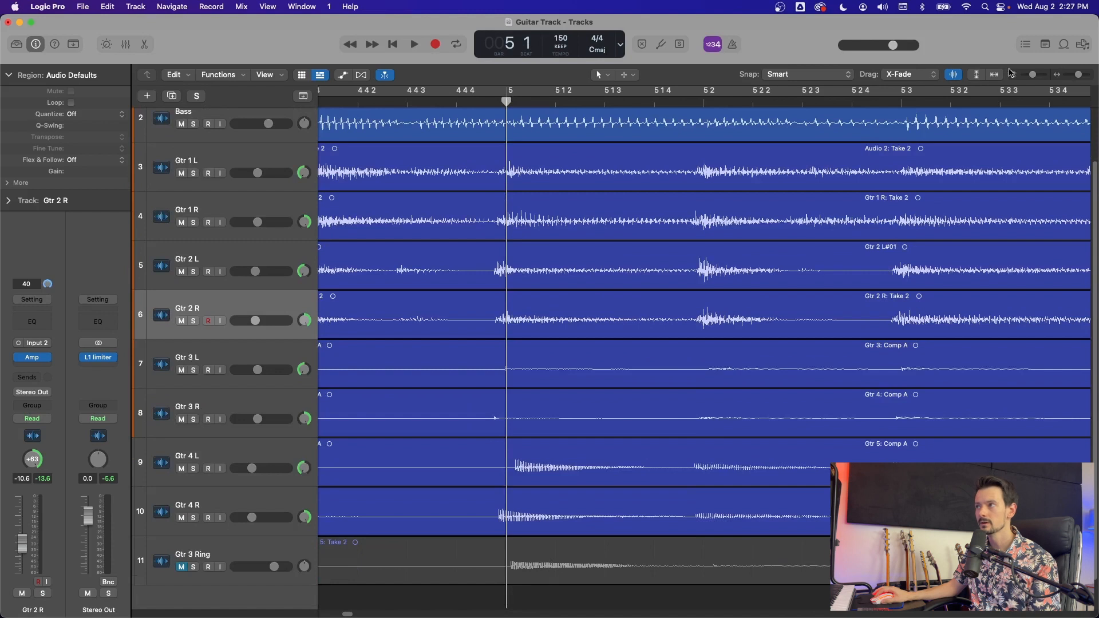
{"action": "left_click_drag", "start_coordinate": [1080, 76], "coordinate": [1077, 75]}
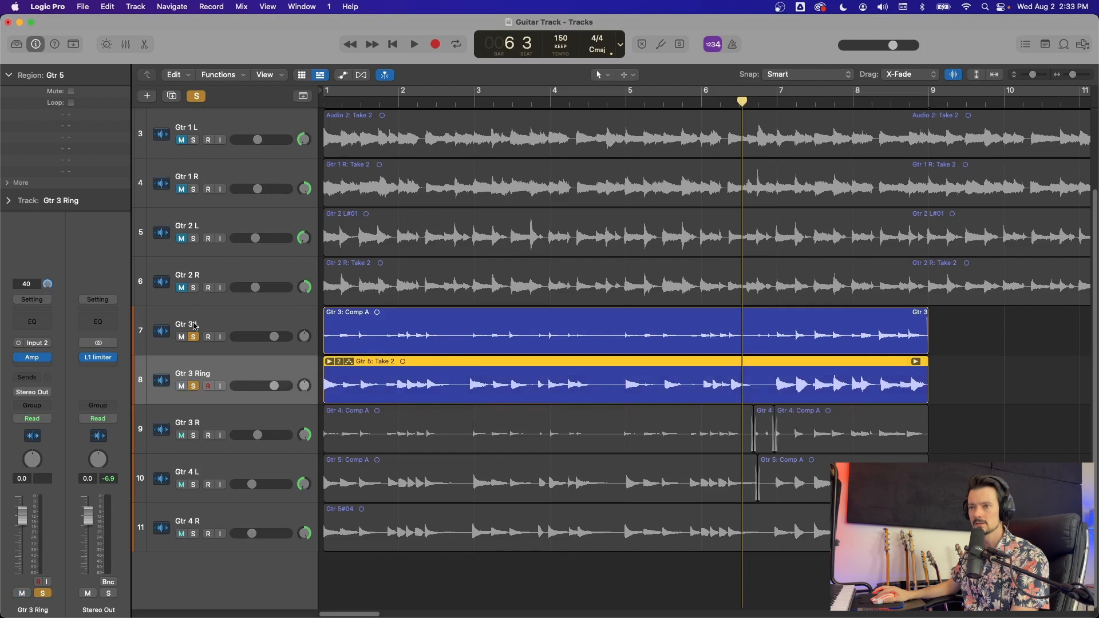
- Listen to the soloed Gtr 3 L track from the start of the project
{"action": "key", "text": "Return"}
{"action": "key", "text": "space"}
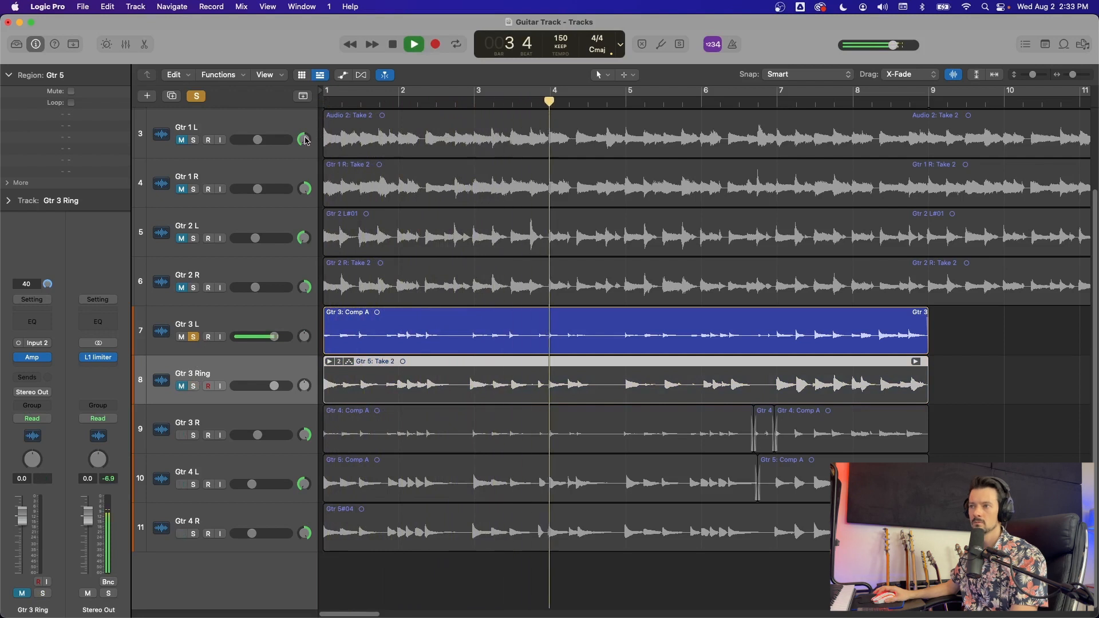
{"action": "key", "text": "space"}
- Switch the solo from Gtr 3 L to Gtr 3 Ring and listen to it from the start
{"action": "left_click", "coordinate": [193, 337]}
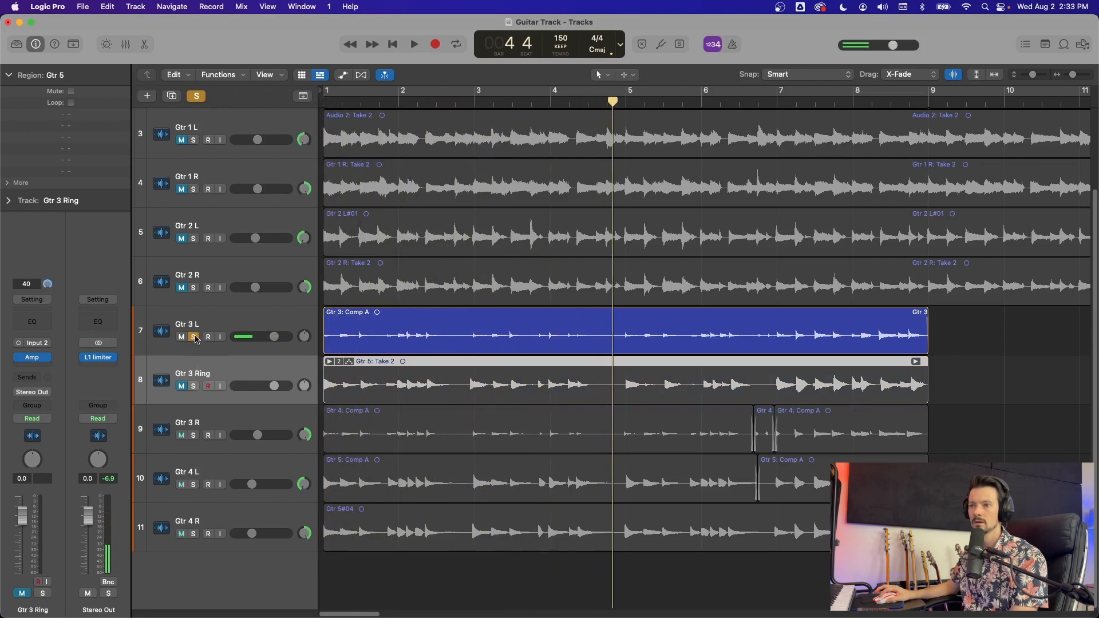
{"action": "left_click", "coordinate": [193, 386]}
{"action": "key", "text": "Return"}
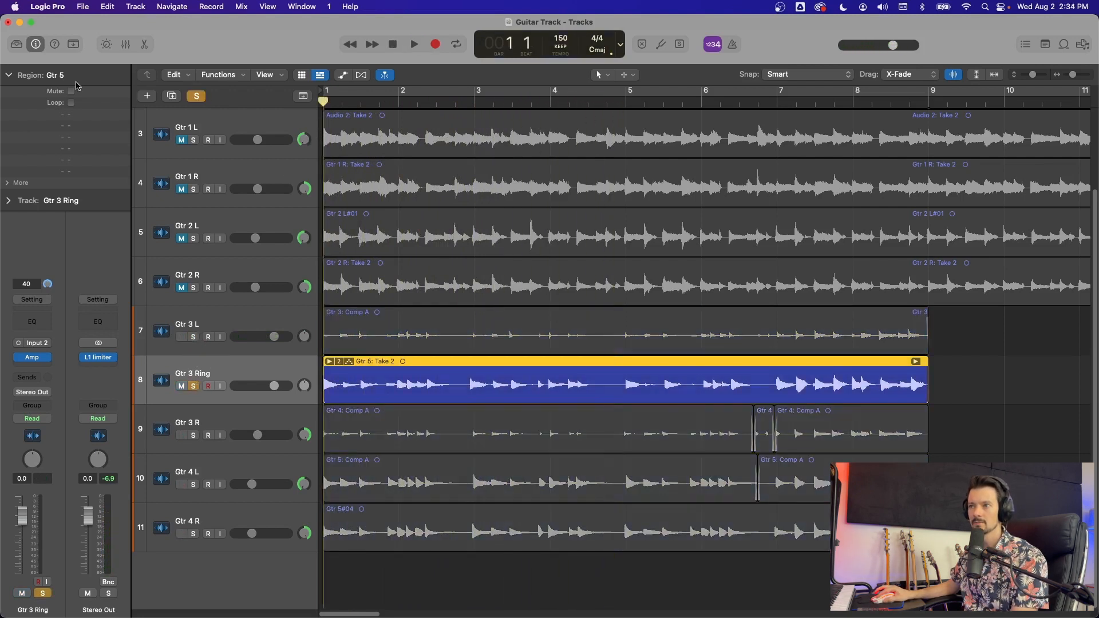
{"action": "key", "text": "space"}
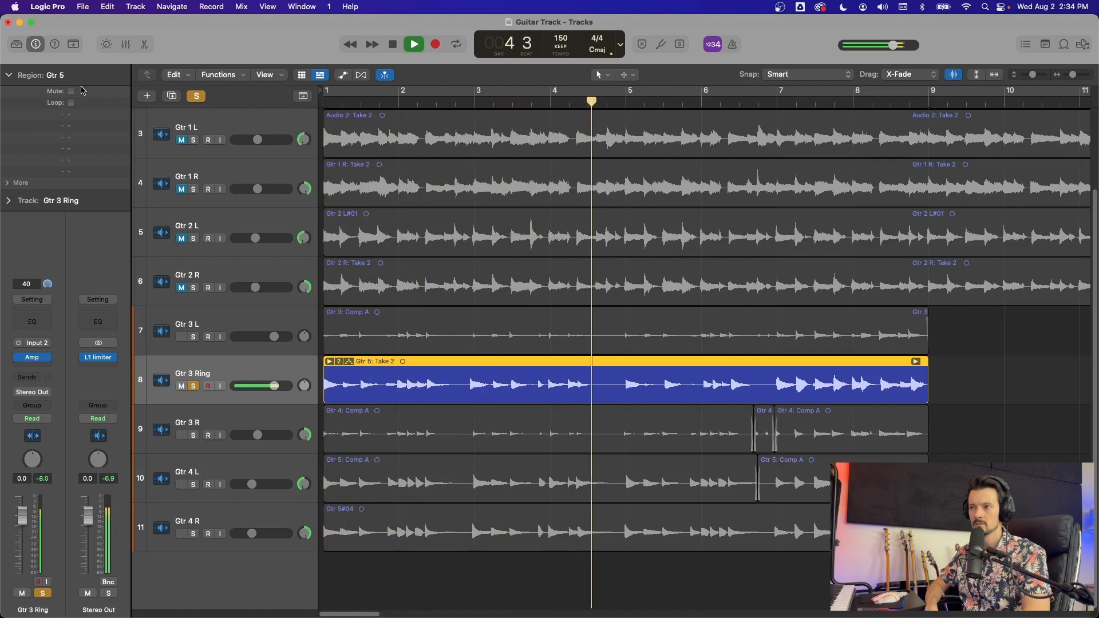
- Turn off solo on Gtr 3 Ring and mute Gtr 3 R, Gtr 4 L and Gtr 4 R
{"action": "left_click", "coordinate": [193, 386]}
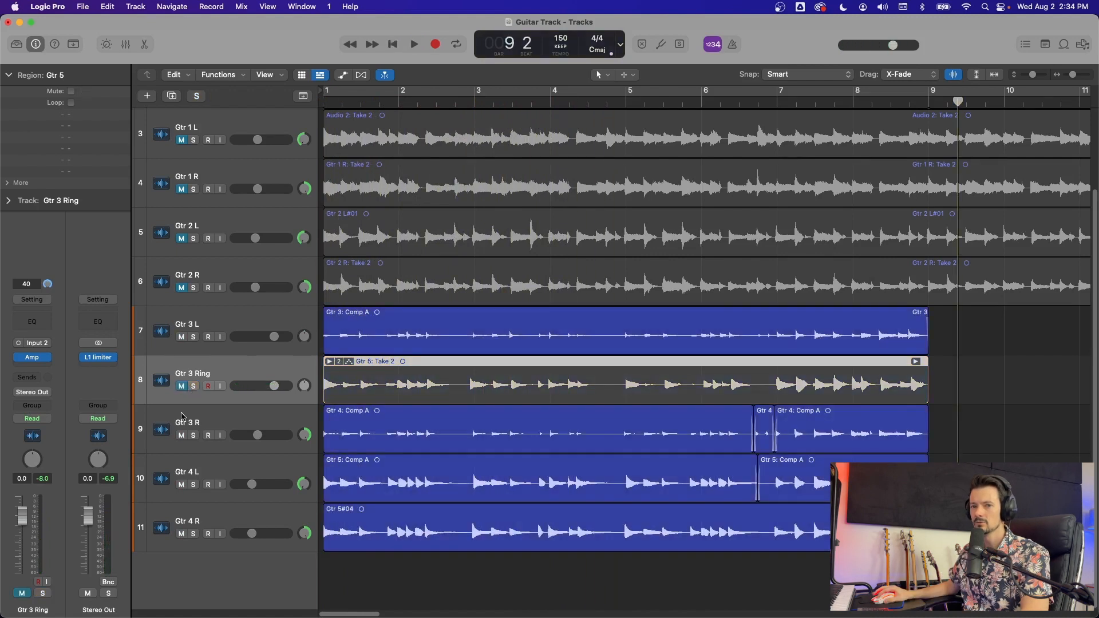
{"action": "left_click_drag", "start_coordinate": [181, 435], "coordinate": [176, 523]}
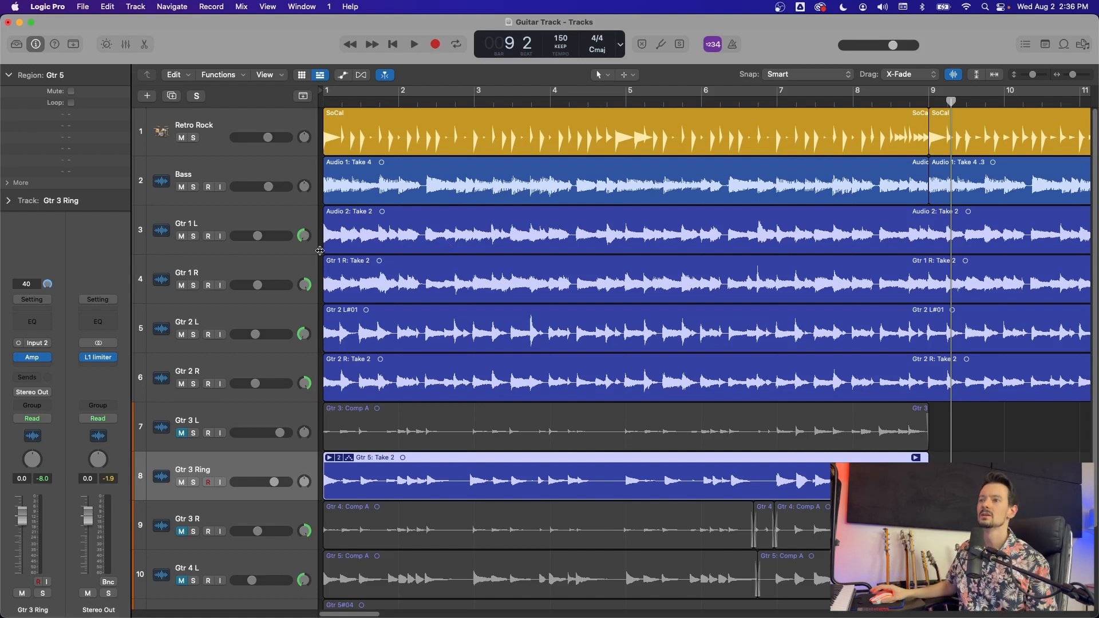
- Try panning Gtr 1 L to the right, back to centre and to the left
{"action": "mouse_move", "coordinate": [303, 236]}
{"action": "left_click_drag", "start_coordinate": [302, 236], "coordinate": [296, 224]}
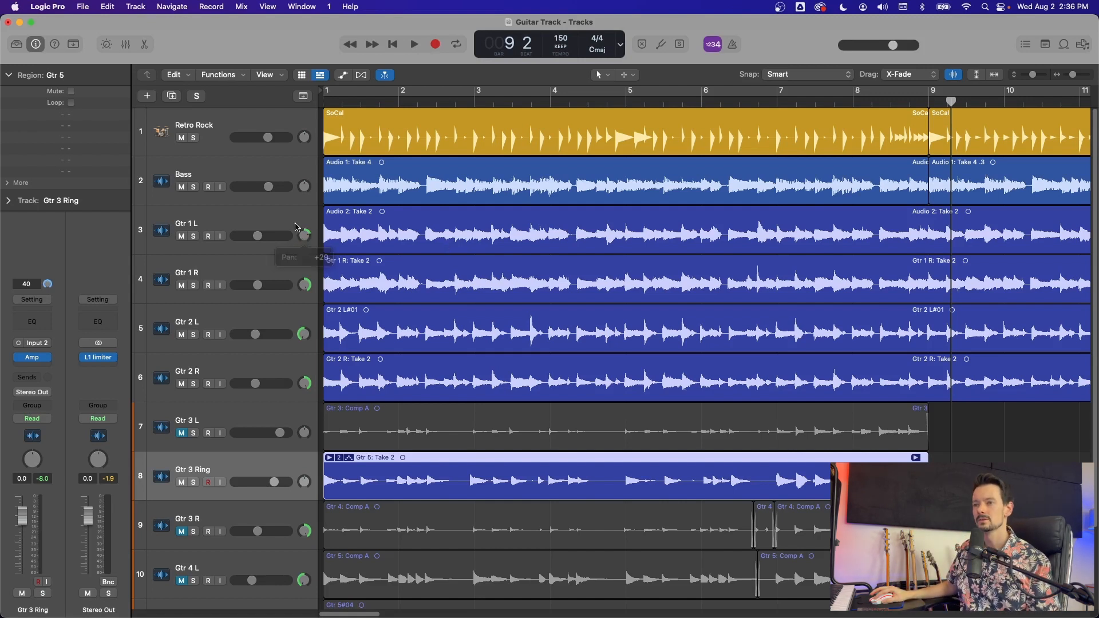
{"action": "left_click", "coordinate": [301, 235], "text": "alt"}
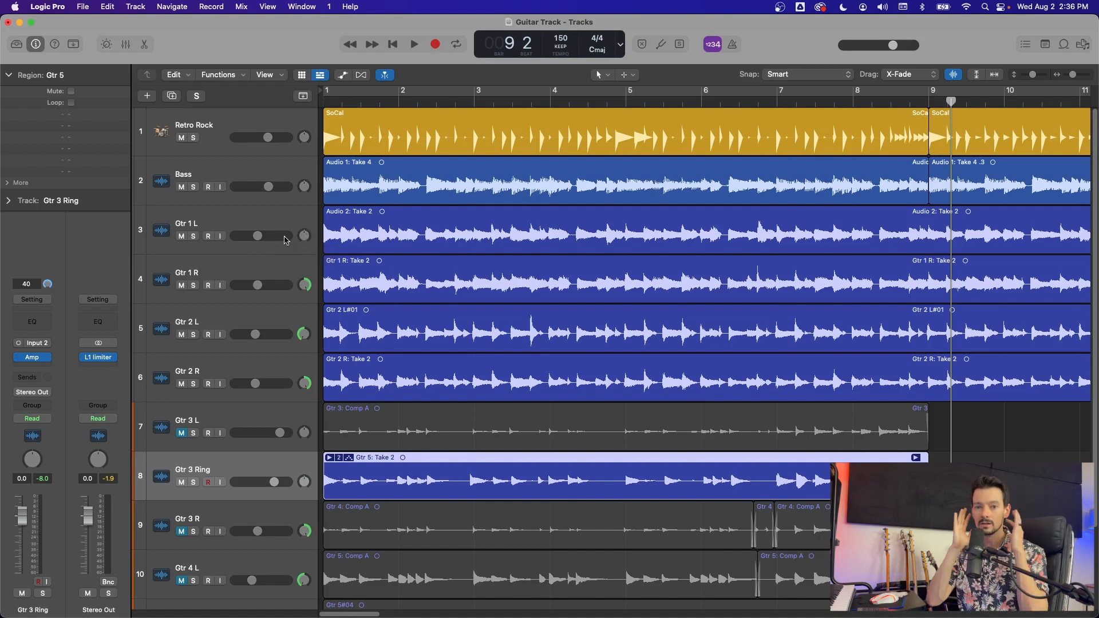
{"action": "left_click_drag", "start_coordinate": [304, 235], "coordinate": [301, 249]}
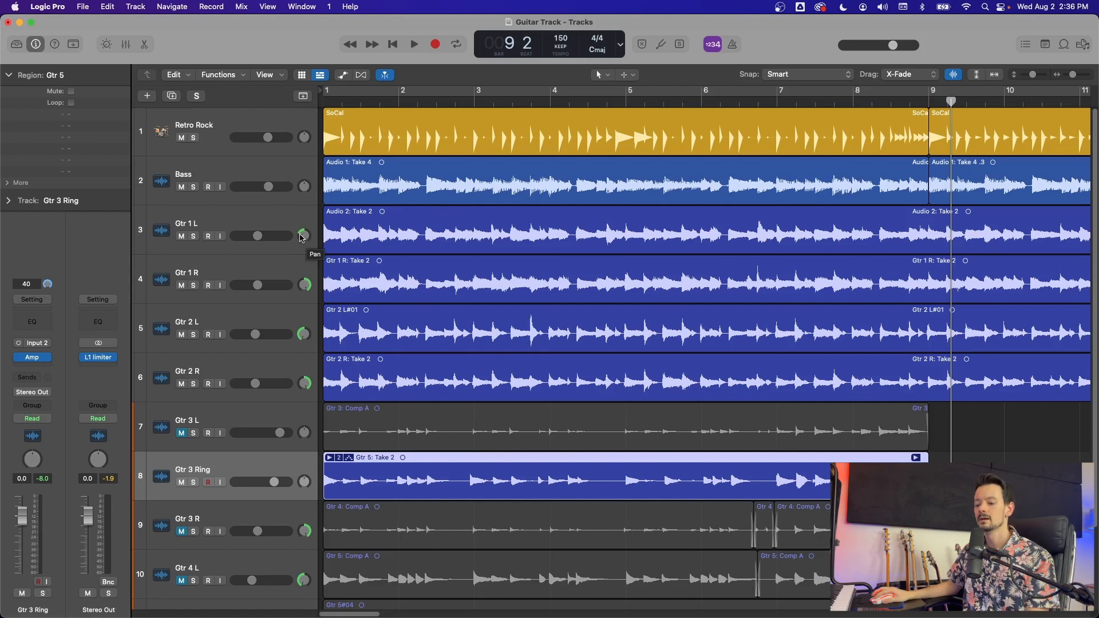
- Centre the pan of Gtr 1 L and Gtr 1 R and reset Gtr 1 L's volume to 0 dB while auditioning it soloed
{"action": "left_click", "coordinate": [302, 235], "text": "alt"}
{"action": "left_click", "coordinate": [305, 284], "text": "alt"}
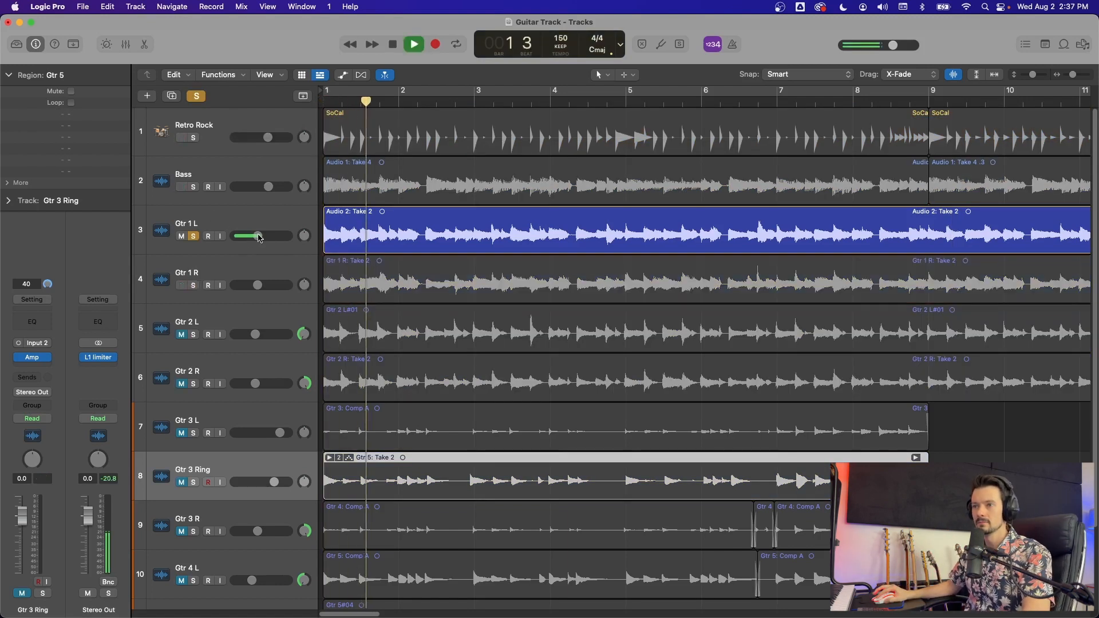
{"action": "left_click", "coordinate": [259, 235], "text": "alt"}
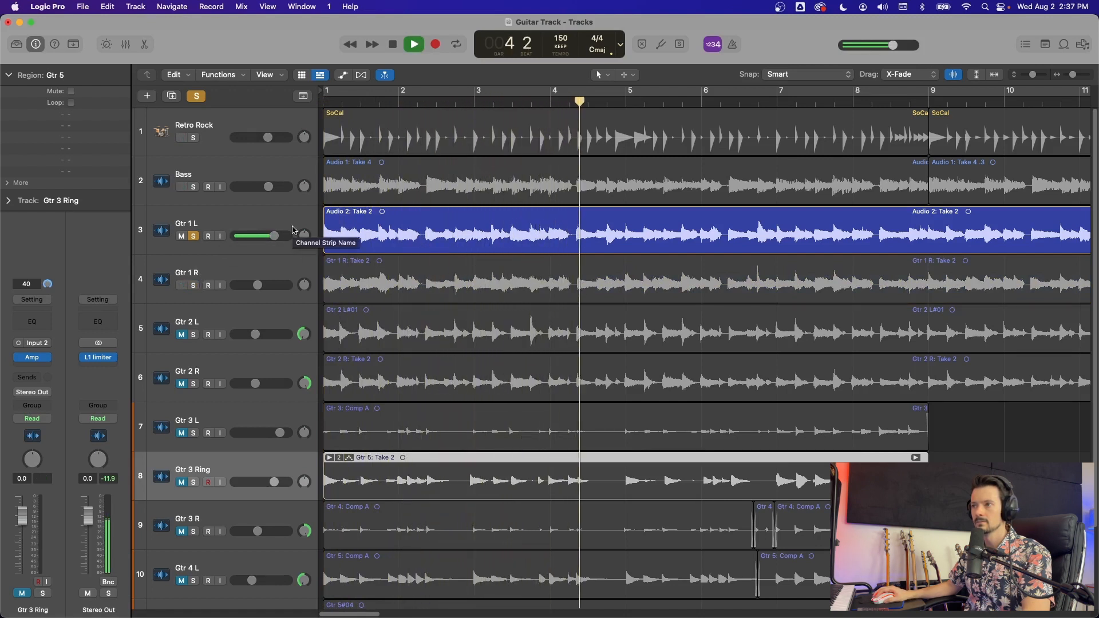
{"action": "key", "text": "space"}
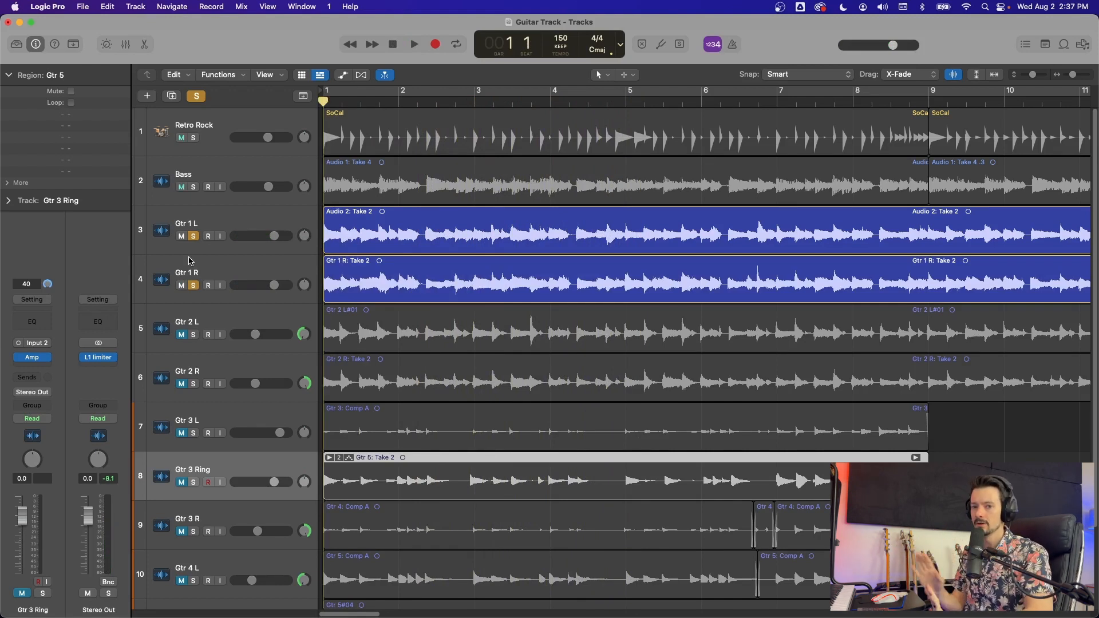
- Pan Gtr 1 L to -64 and Gtr 1 R to +63, auditioning the soloed pair both before and after the change
{"action": "key", "text": "space"}
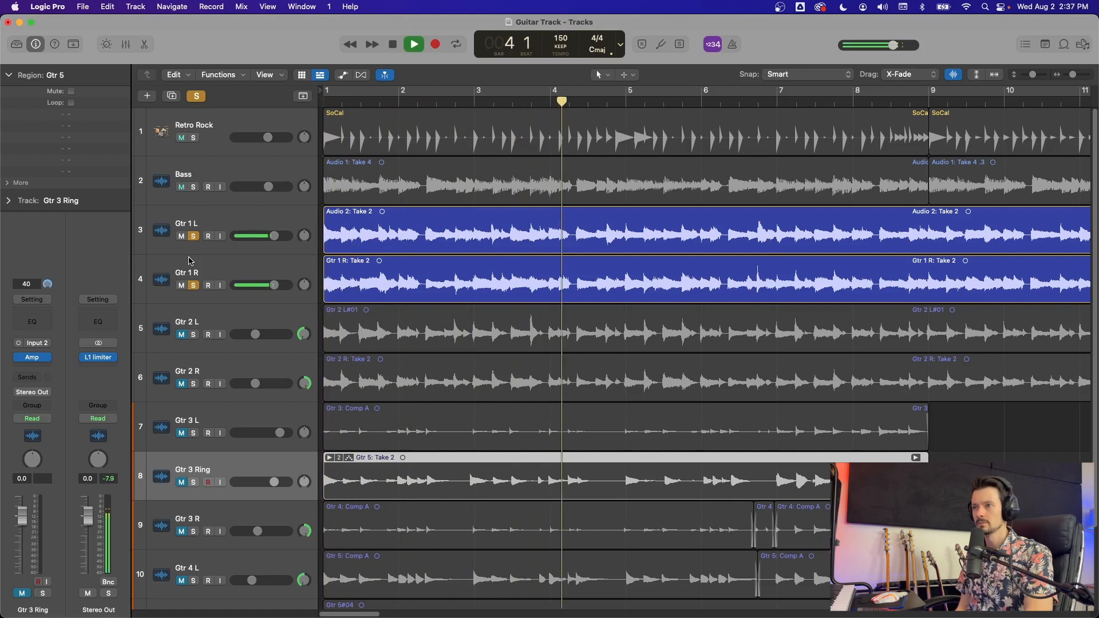
{"action": "key", "text": "space"}
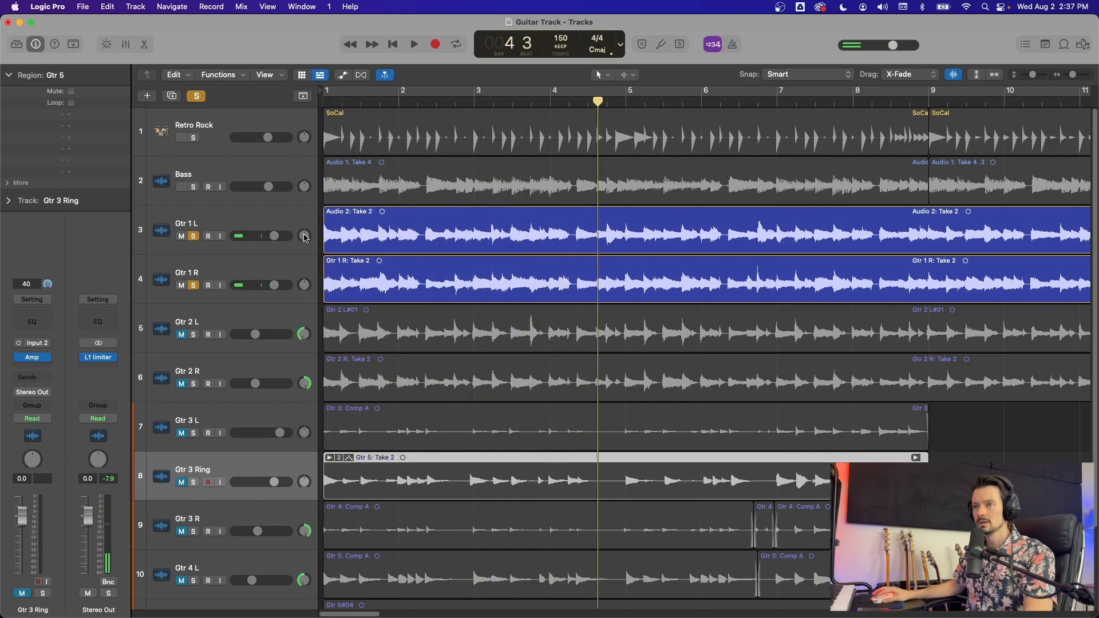
{"action": "mouse_move", "coordinate": [304, 237]}
{"action": "left_mouse_down"}
{"action": "mouse_move", "coordinate": [312, 312]}
{"action": "mouse_move", "coordinate": [305, 229]}
{"action": "left_mouse_up"}
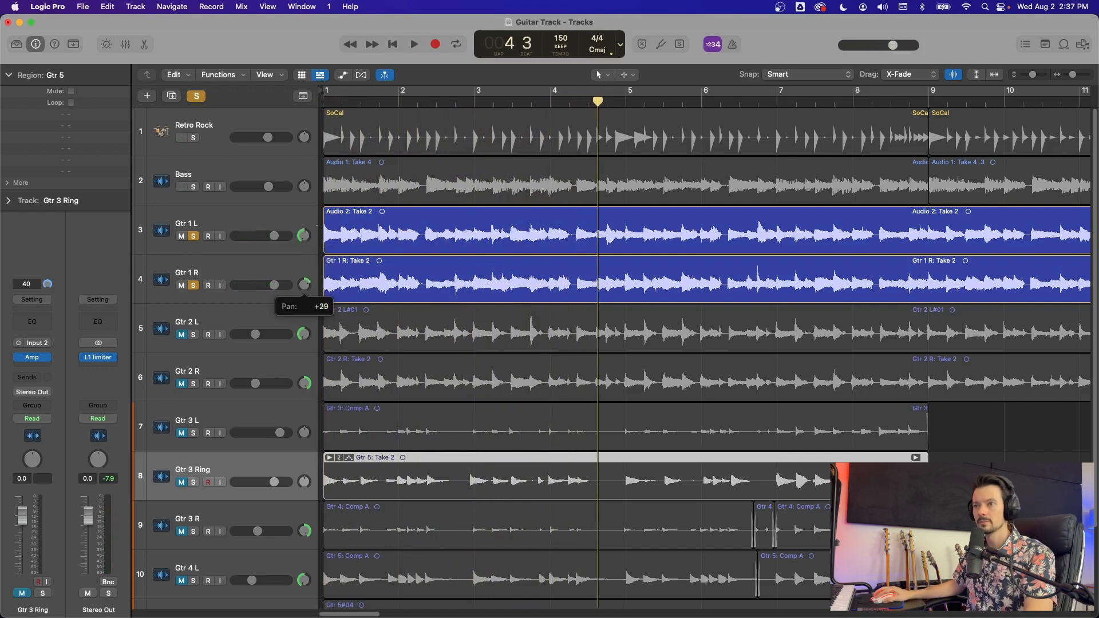
{"action": "left_click", "coordinate": [394, 45]}
{"action": "key", "text": "space"}
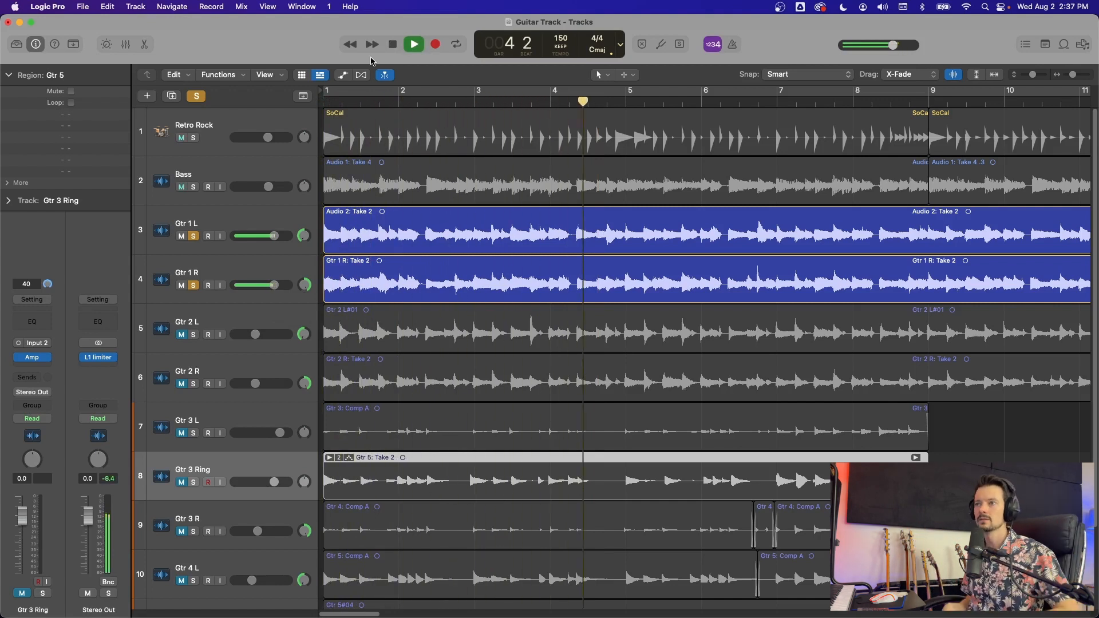
{"action": "key", "text": "space"}
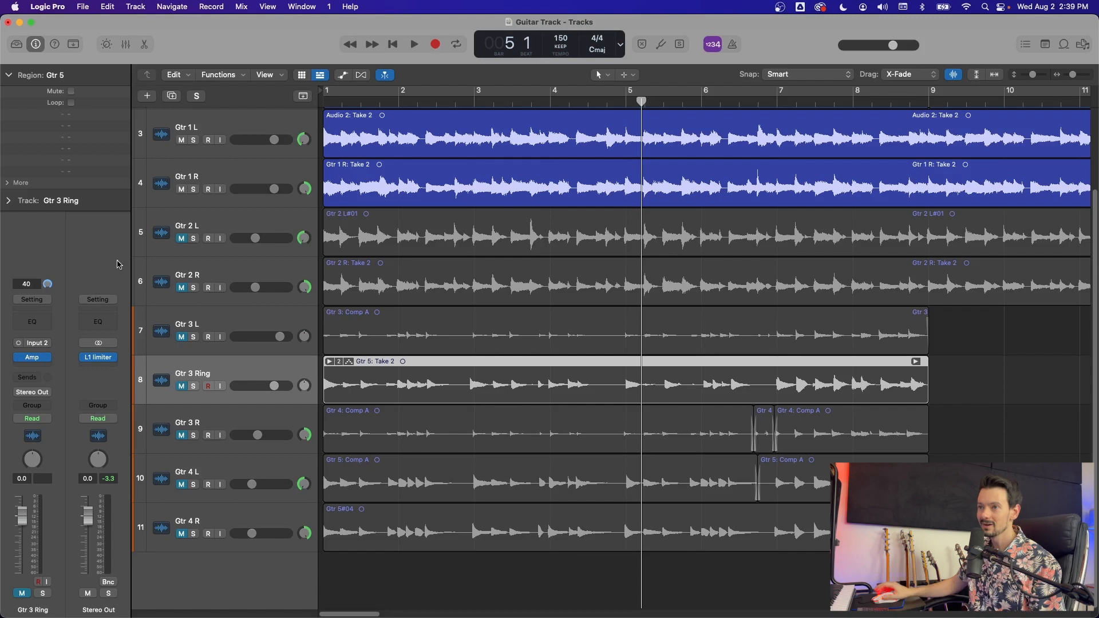
- Unmute Gtr 2 L and Gtr 2 R and reset the volume of both to 0.0 dB during soloed playback
{"action": "left_click", "coordinate": [182, 239]}
{"action": "left_click", "coordinate": [181, 287]}
{"action": "left_click", "coordinate": [222, 229]}
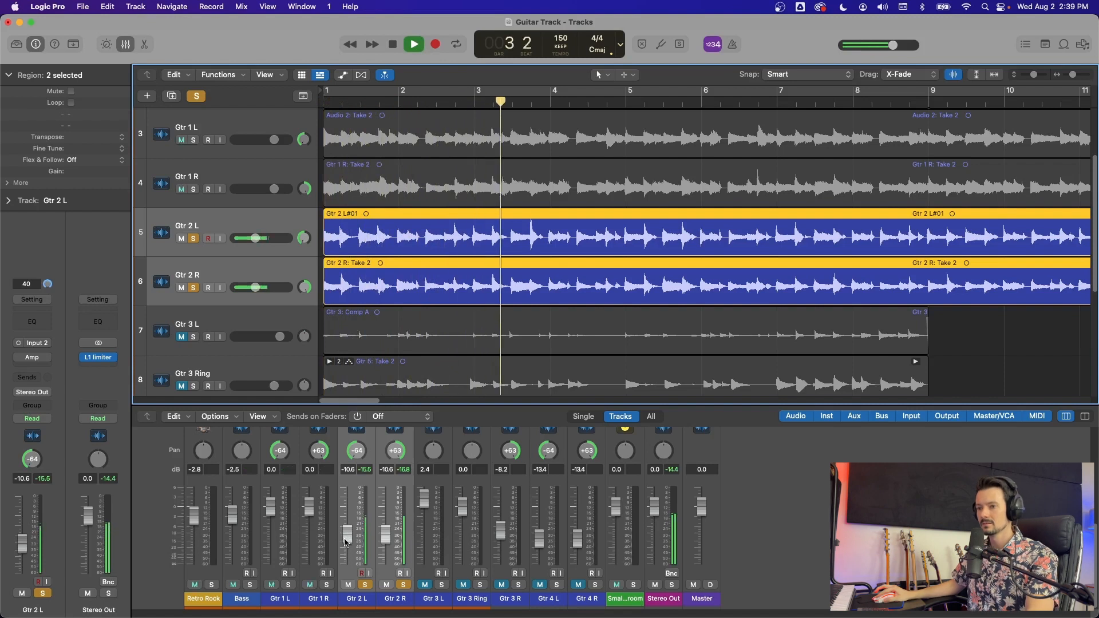
{"action": "left_click", "coordinate": [347, 533], "text": "alt"}
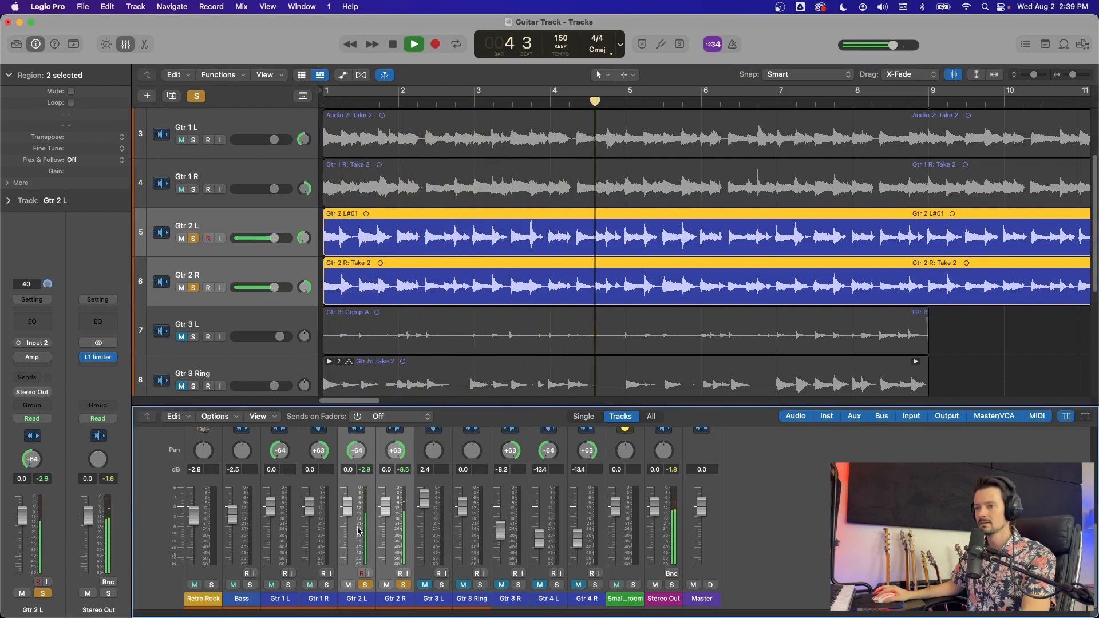
- Enable the Amp plug-in on Gtr 2 L and Gtr 2 R and lower the volume of both to -9.0 dB
{"action": "scroll", "coordinate": [355, 521], "scroll_direction": "up", "scroll_amount": 5}
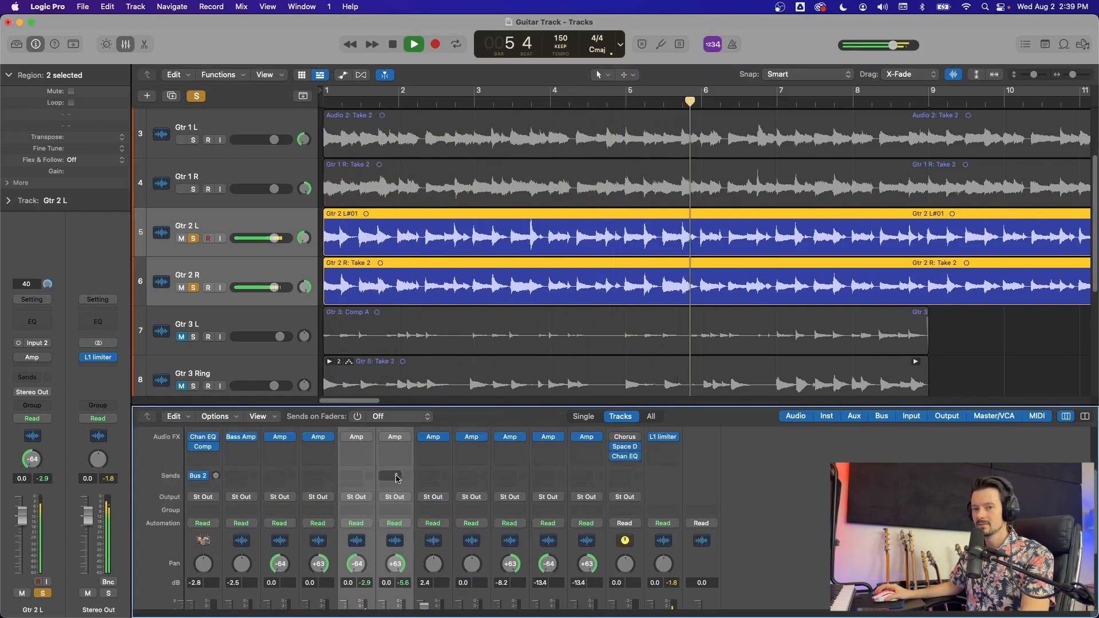
{"action": "key", "text": "space"}
{"action": "left_click", "coordinate": [347, 438]}
{"action": "scroll", "coordinate": [395, 541], "scroll_direction": "down", "scroll_amount": 5}
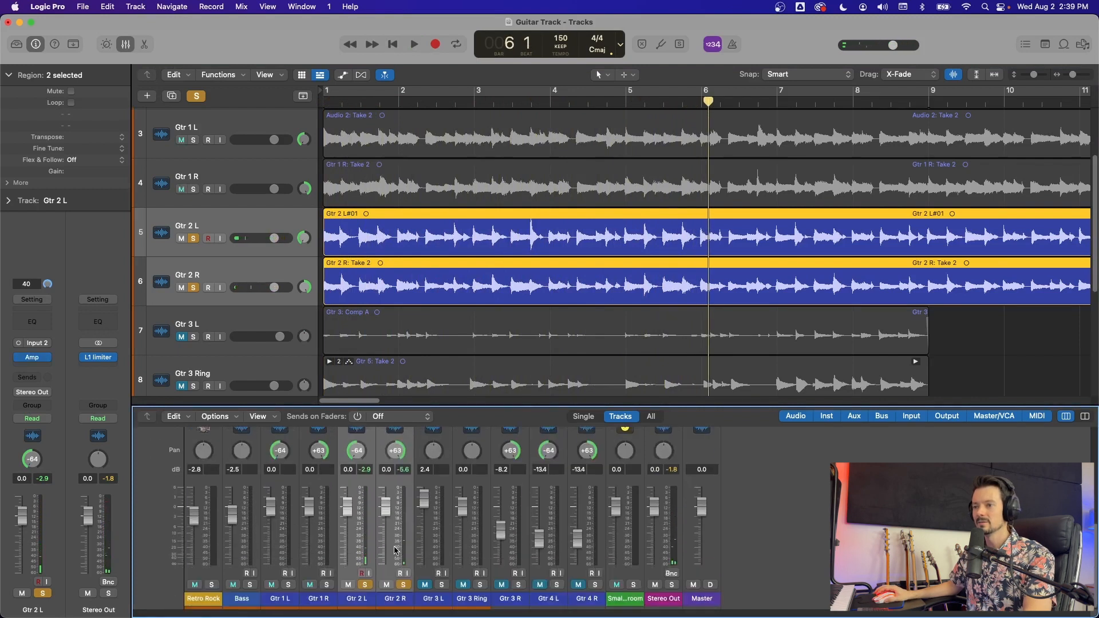
{"action": "left_click_drag", "start_coordinate": [385, 513], "coordinate": [385, 539]}
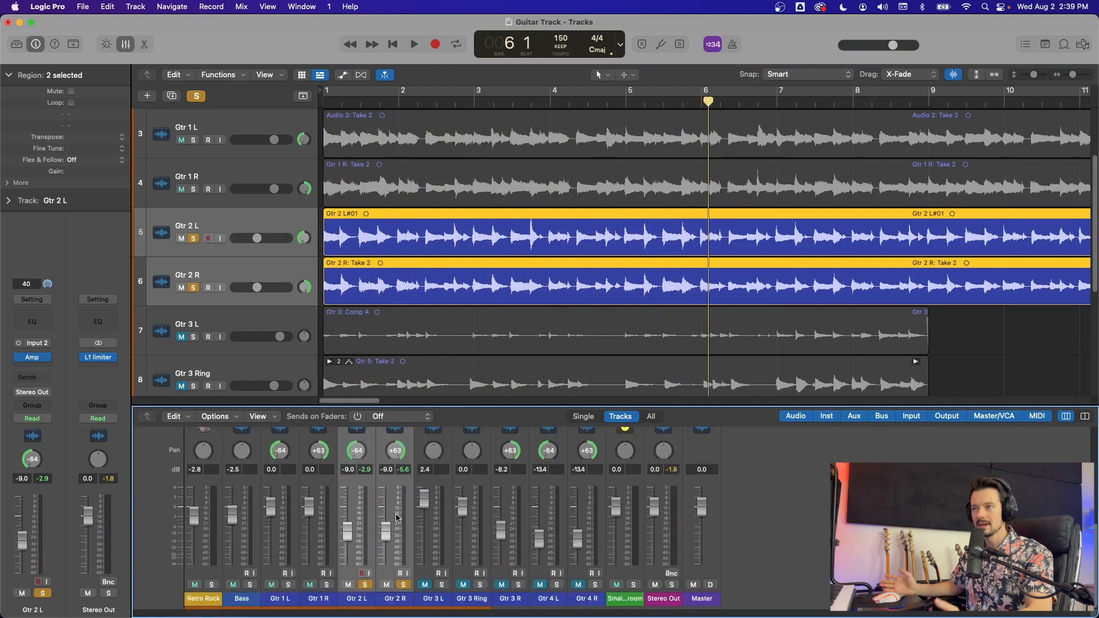
- Audition Gtr 2 L and Gtr 2 R from the start, set both volumes to -5.0 dB, and turn off their solo
{"action": "key", "text": "space"}
{"action": "key", "text": "Return"}
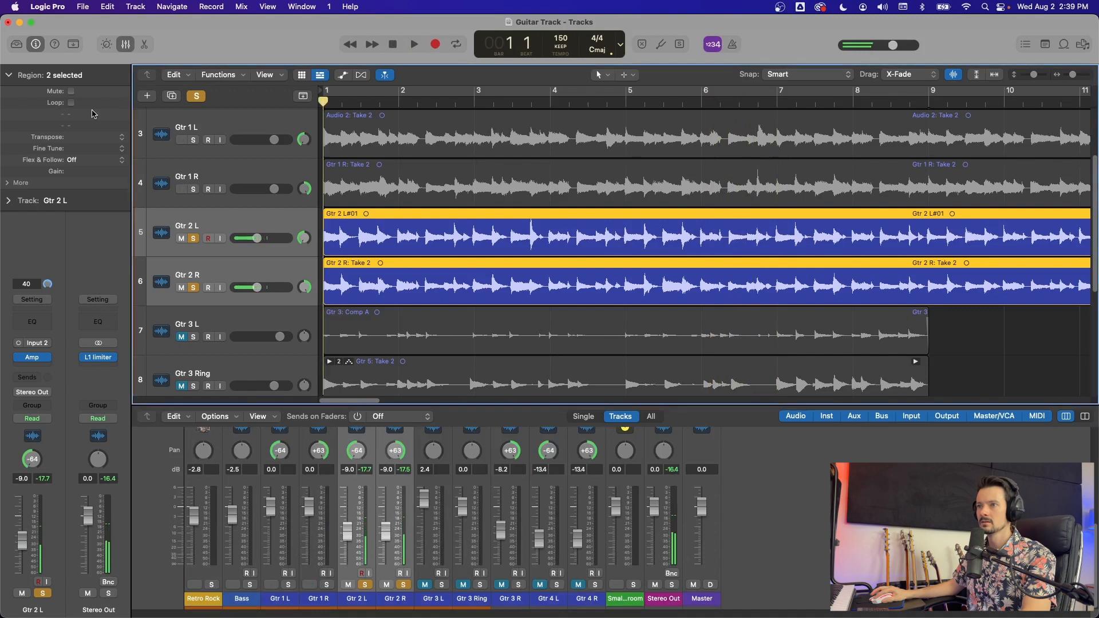
{"action": "left_click_drag", "start_coordinate": [347, 536], "coordinate": [349, 520]}
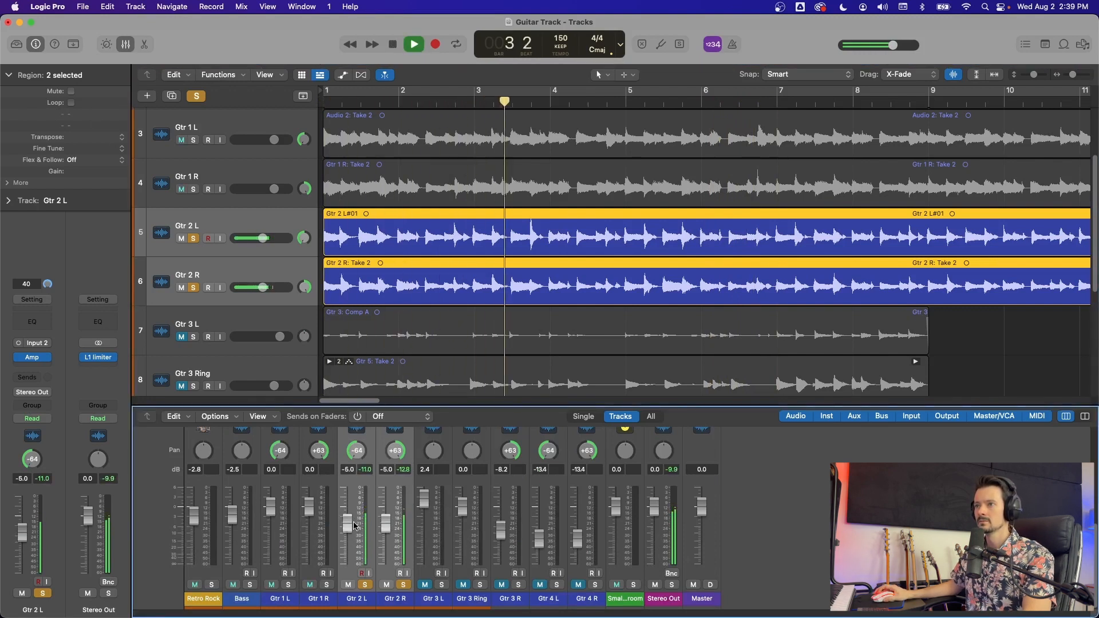
{"action": "key", "text": "space"}
{"action": "left_click", "coordinate": [365, 584]}
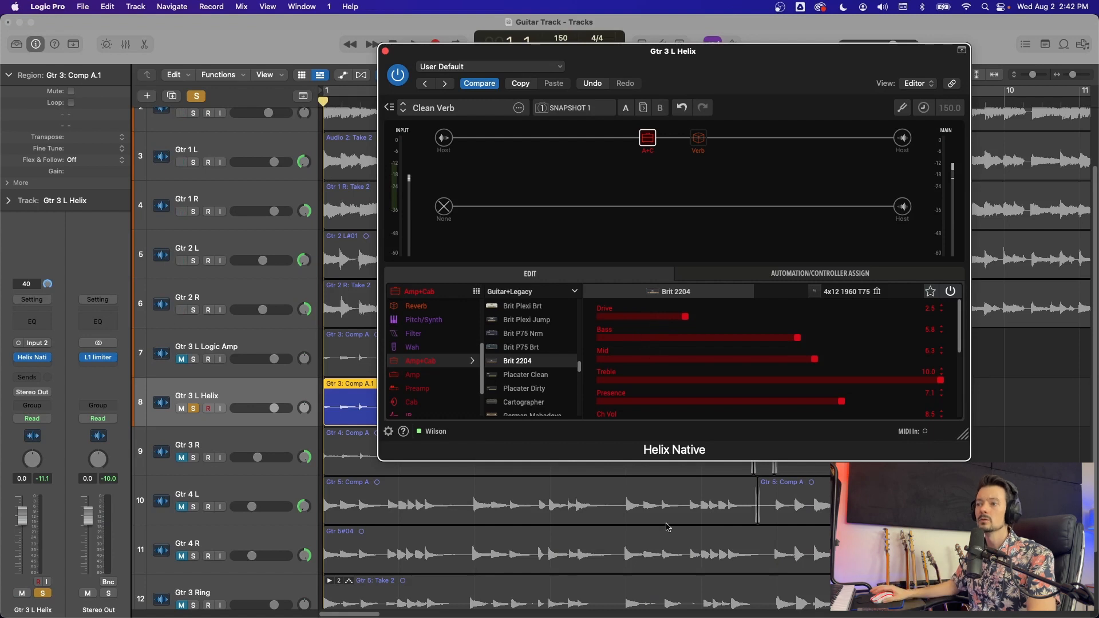
- Open the 4x12 1960 T75 cab settings in Helix Native and set its mic to 57 Dynamic
{"action": "scroll", "coordinate": [950, 381], "scroll_direction": "down", "scroll_amount": 6}
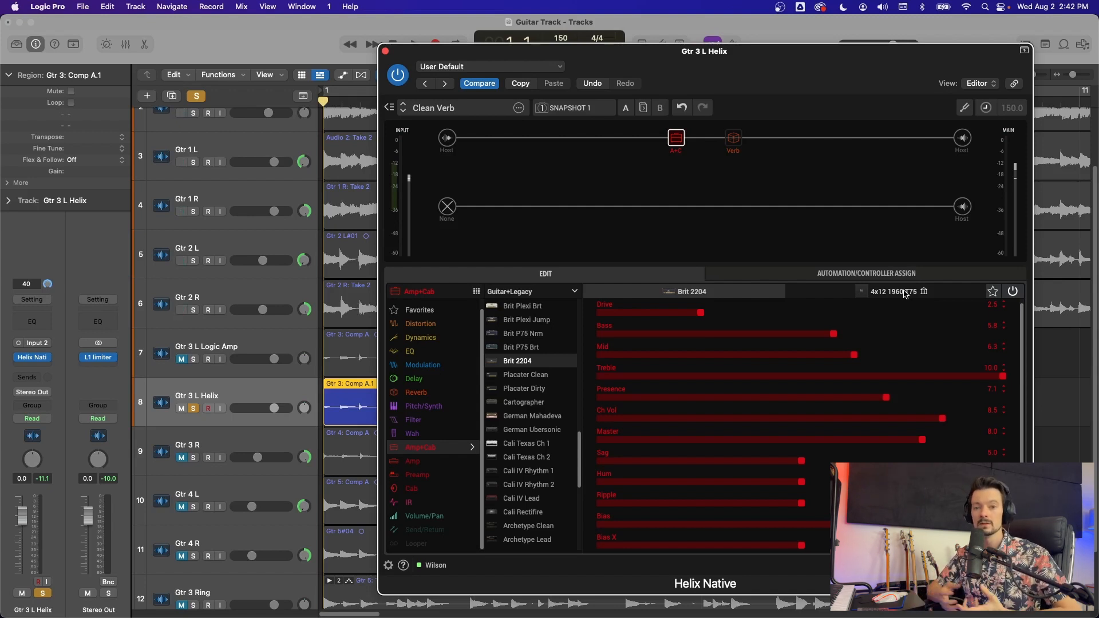
{"action": "left_click", "coordinate": [904, 293]}
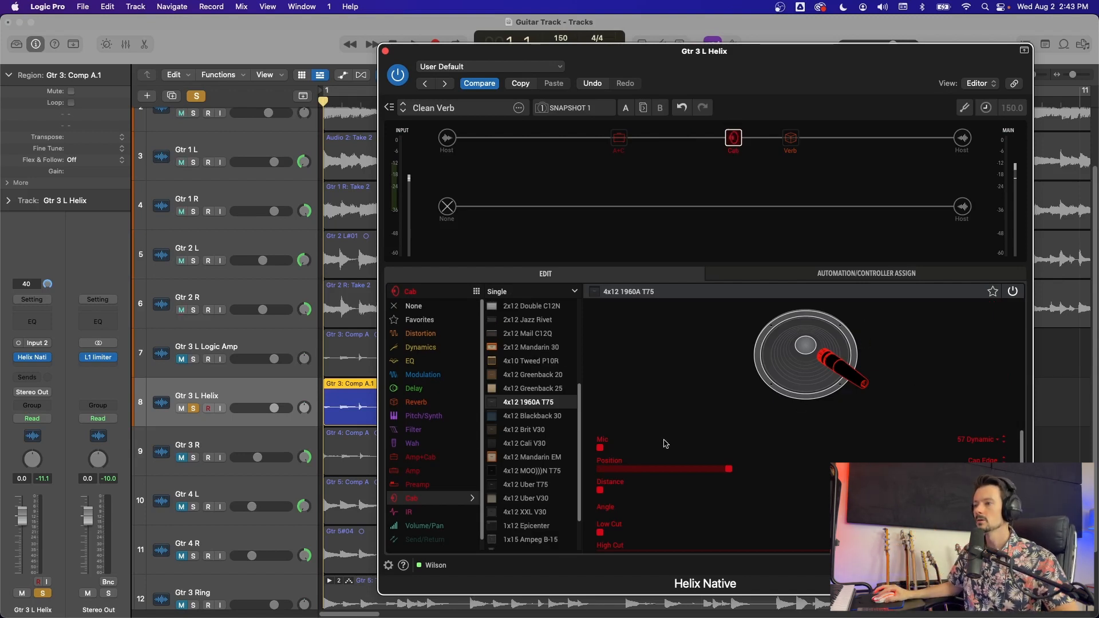
{"action": "left_click_drag", "start_coordinate": [601, 448], "coordinate": [564, 447]}
- Set the cab mic's angle to straight-on and move its position farther out across the speaker
{"action": "left_click", "coordinate": [986, 507]}
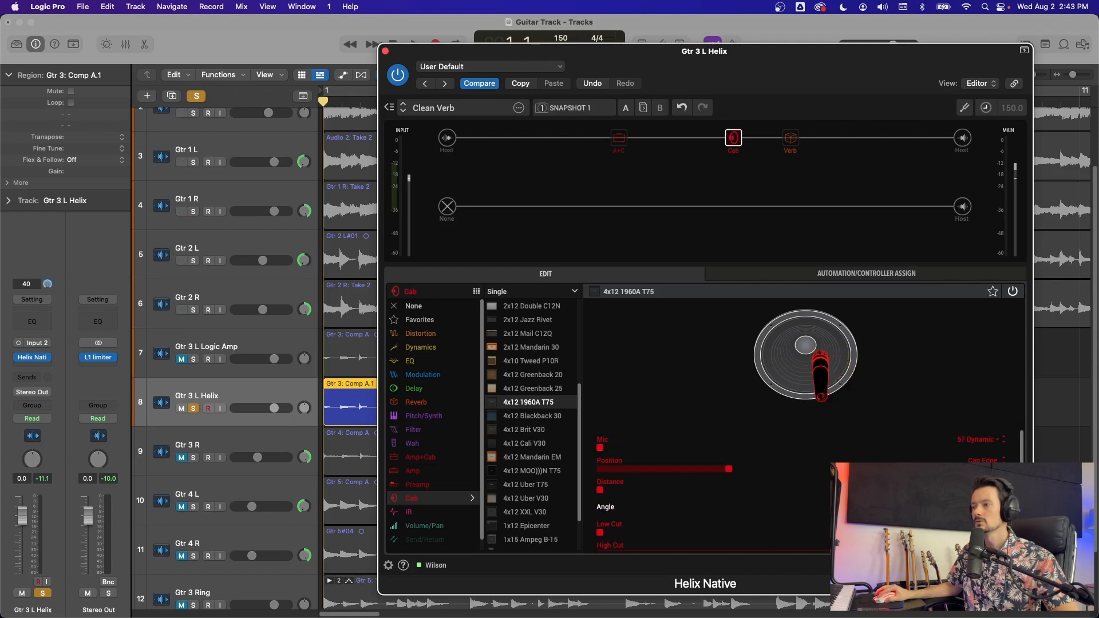
{"action": "left_click", "coordinate": [986, 508]}
{"action": "left_click", "coordinate": [986, 508]}
{"action": "left_click", "coordinate": [986, 507]}
{"action": "left_click", "coordinate": [986, 507]}
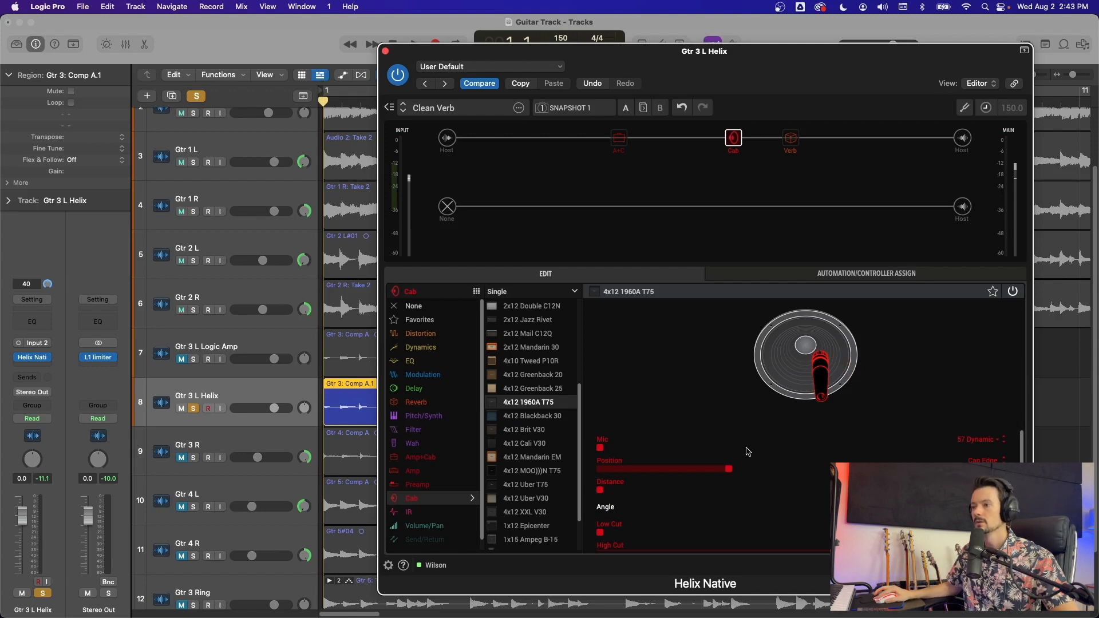
{"action": "left_click_drag", "start_coordinate": [734, 472], "coordinate": [891, 458]}
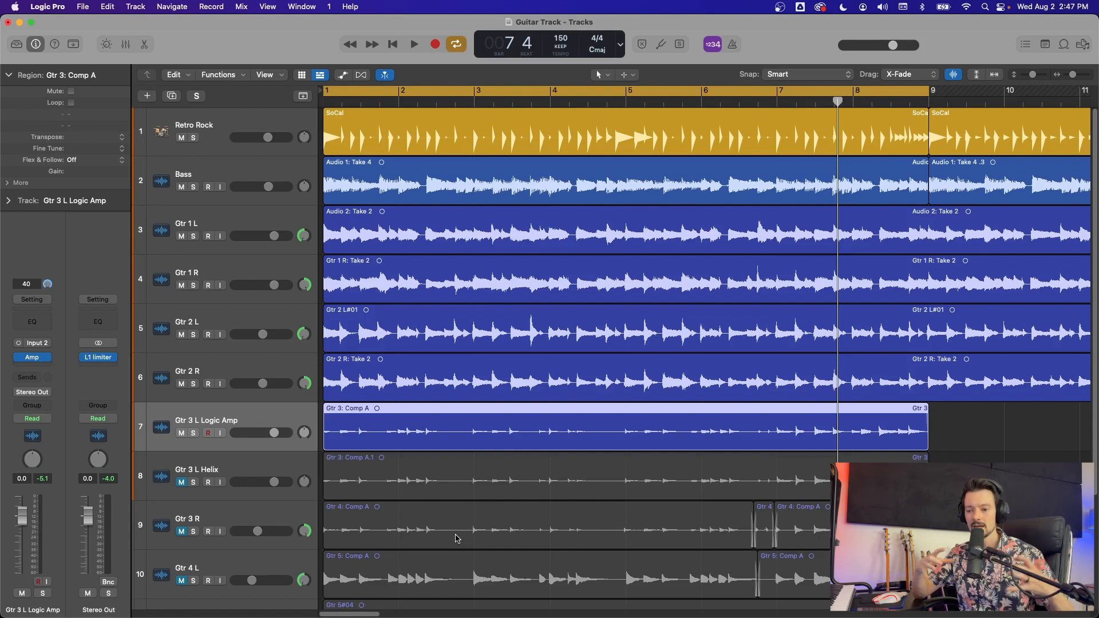
- Solo Gtr 1 L and Gtr 1 R together and play them back to audition the pair
{"action": "left_click", "coordinate": [239, 242], "text": "shift"}
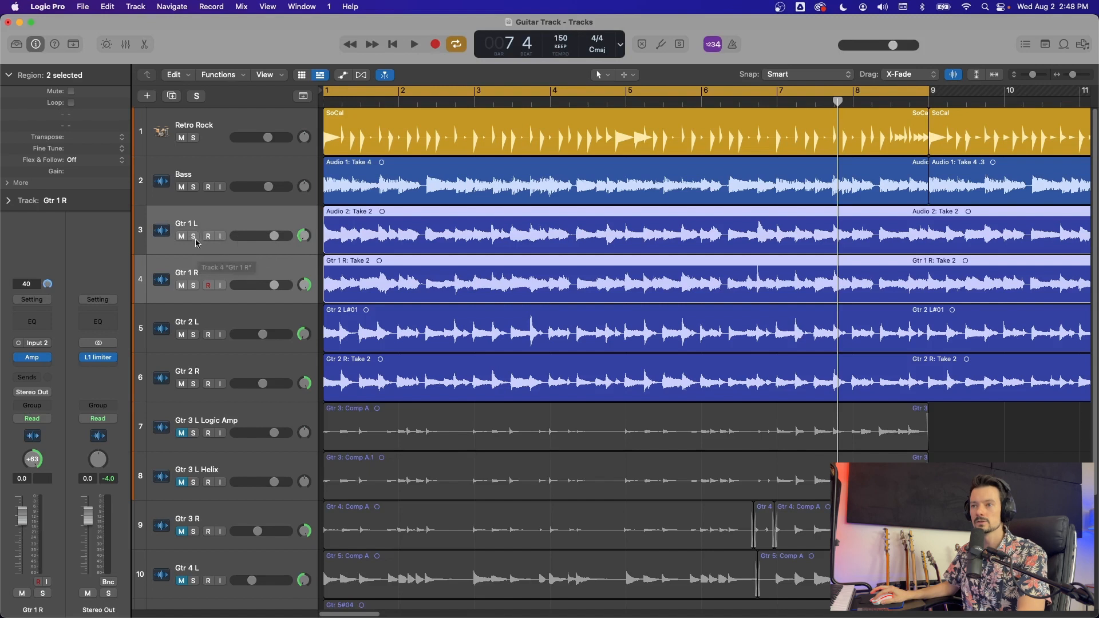
{"action": "left_click", "coordinate": [194, 286]}
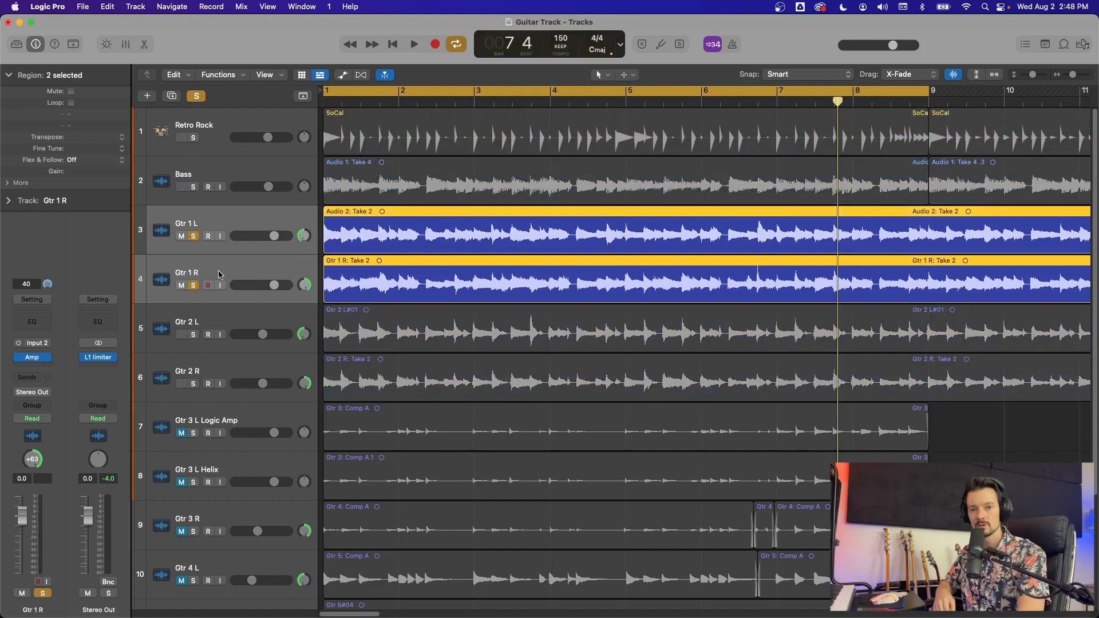
{"action": "key", "text": "space"}
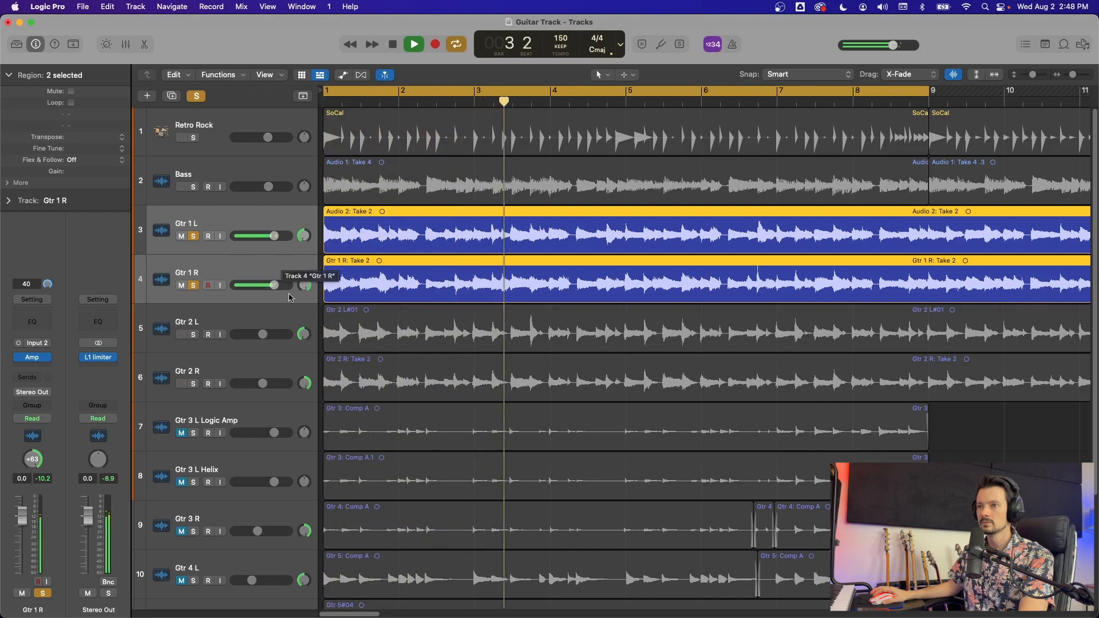
{"action": "left_click", "coordinate": [218, 320]}
{"action": "key", "text": "space"}
- Solo Gtr 2 L and Gtr 2 R instead of the Gtr 1 pair and audition them from the start
{"action": "left_click", "coordinate": [205, 371]}
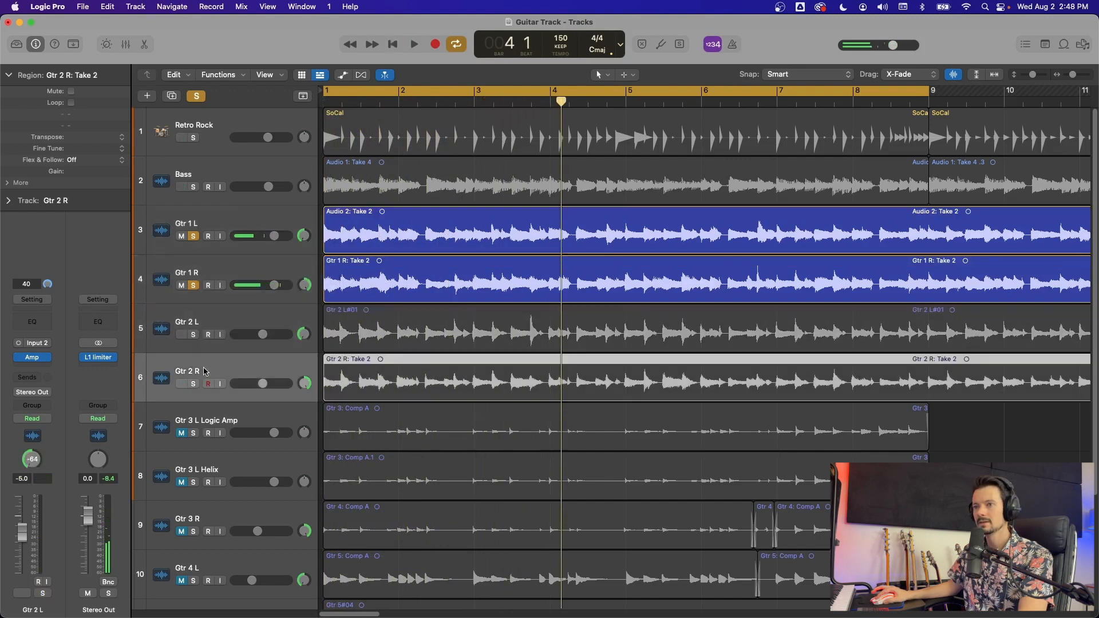
{"action": "left_click", "coordinate": [193, 335]}
{"action": "left_click", "coordinate": [194, 384]}
{"action": "left_click", "coordinate": [194, 236]}
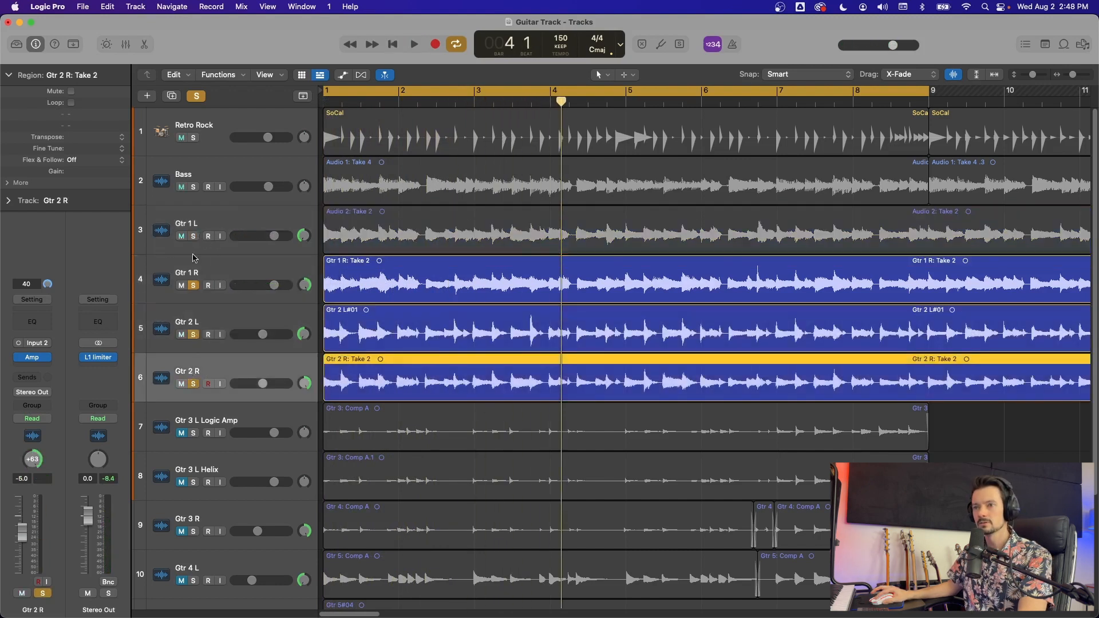
{"action": "left_click", "coordinate": [193, 285]}
{"action": "key", "text": "Return"}
{"action": "key", "text": "space"}
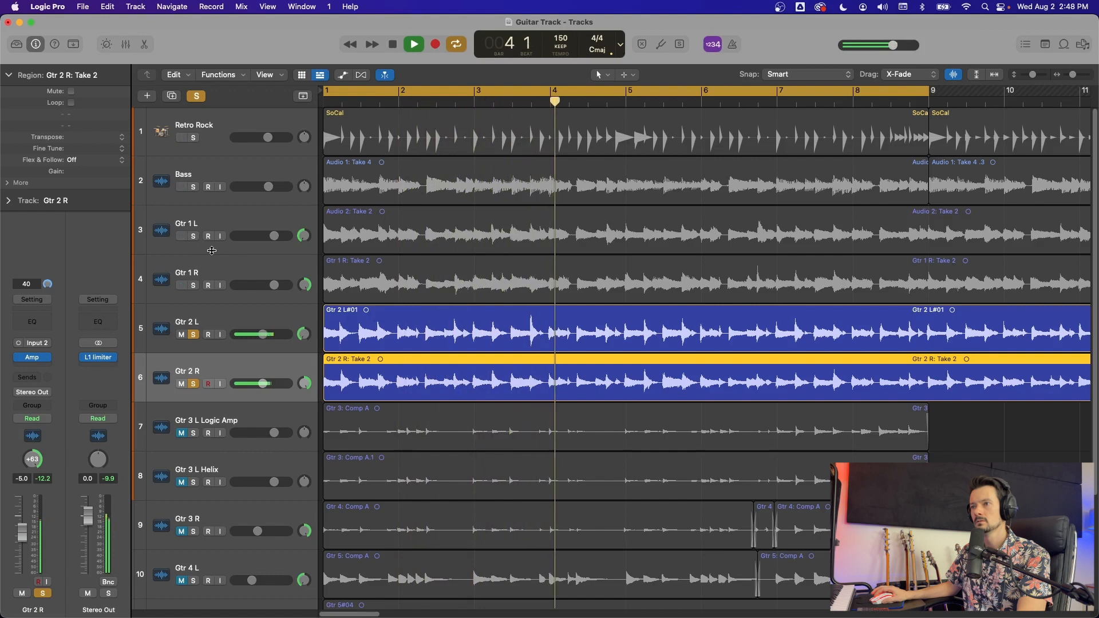
{"action": "key", "text": "space"}
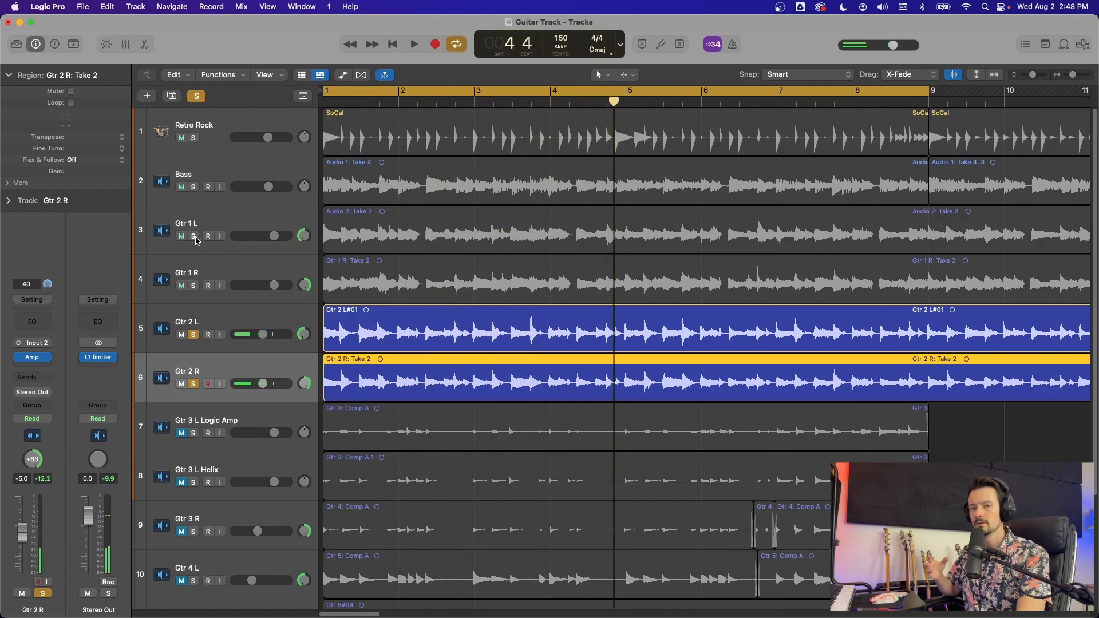
- Add Gtr 1 L and Gtr 1 R to the solo and audition all four guitar tracks together
{"action": "left_click", "coordinate": [194, 236]}
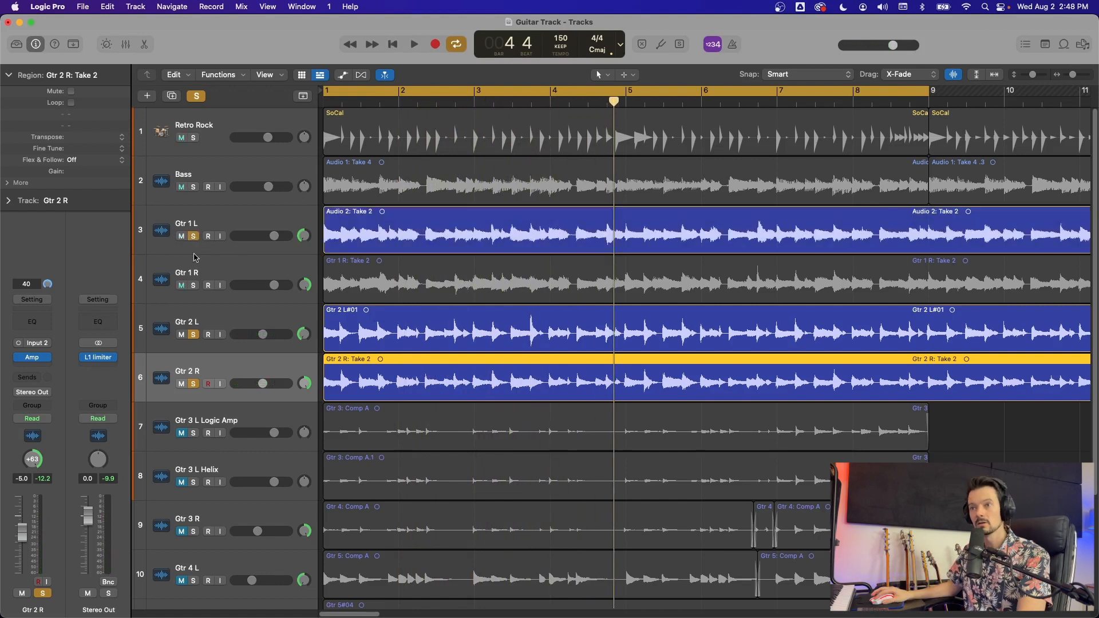
{"action": "left_click", "coordinate": [194, 285]}
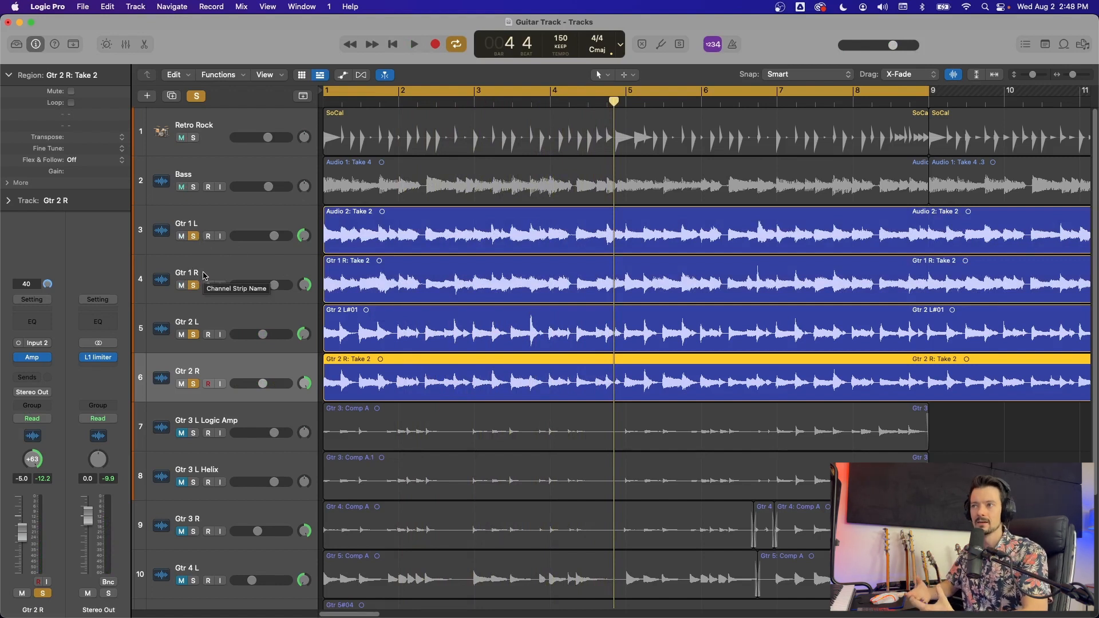
{"action": "key", "text": "space"}
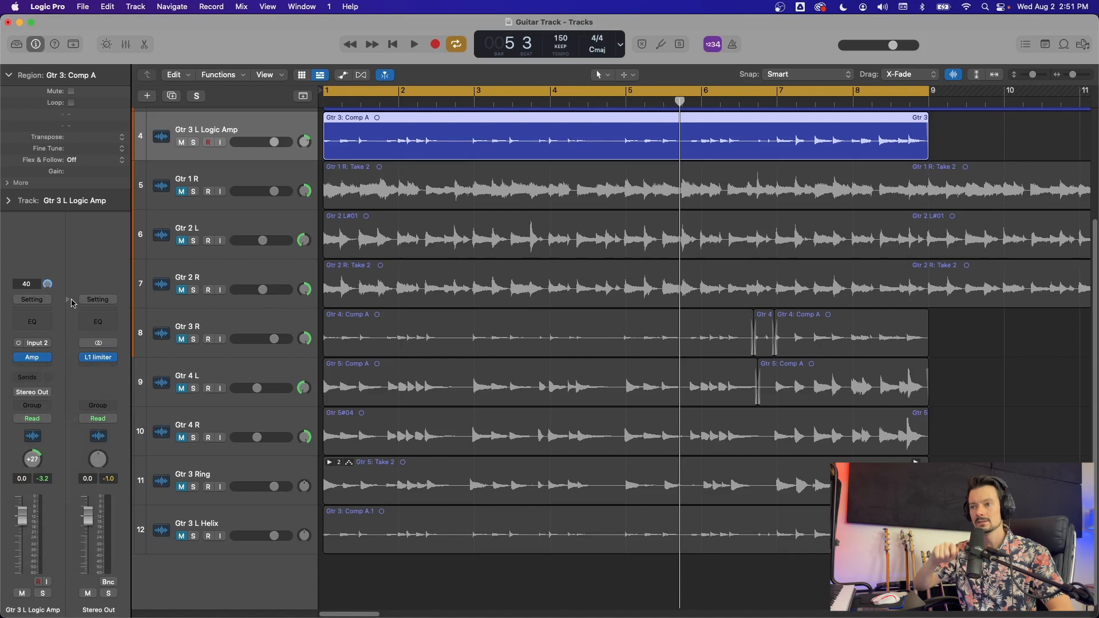
- Insert Virtual Mix Rack after the Amp on Gtr 3 L Logic Amp and add a dynamics module to its rack
{"action": "left_click", "coordinate": [37, 368]}
{"action": "mouse_move", "coordinate": [51, 449]}
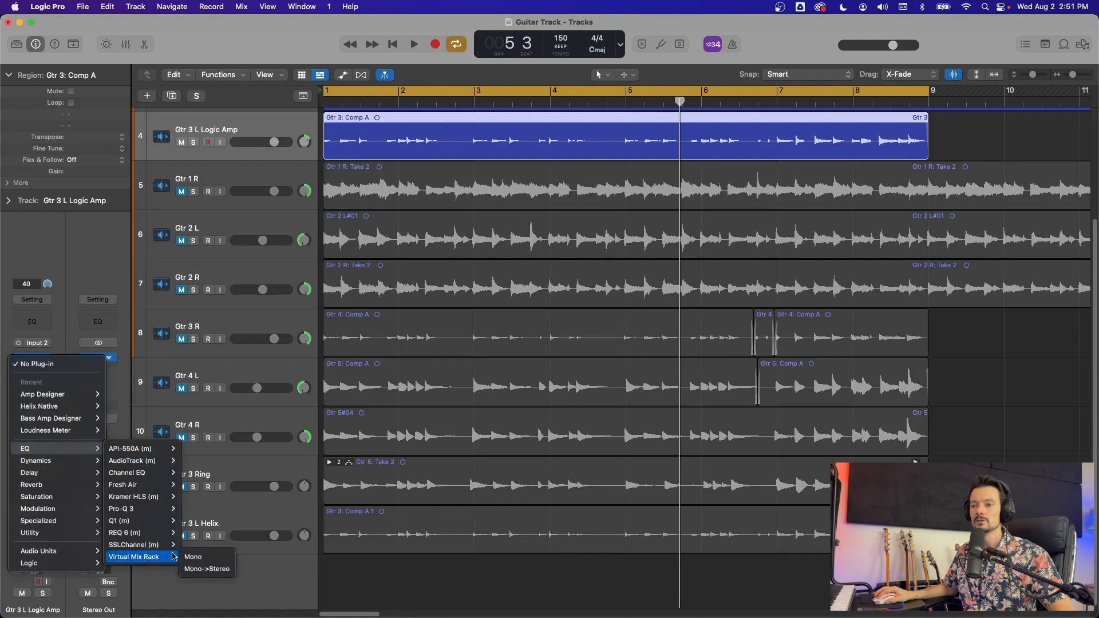
{"action": "left_click", "coordinate": [185, 582]}
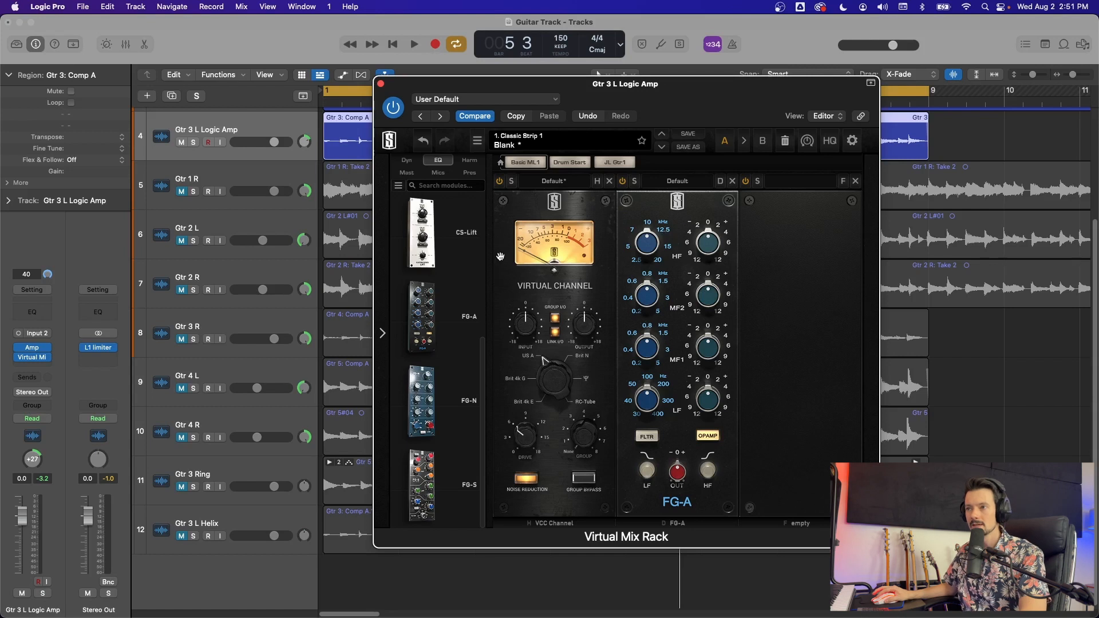
{"action": "left_click", "coordinate": [406, 159]}
{"action": "left_click_drag", "start_coordinate": [443, 325], "coordinate": [733, 319]}
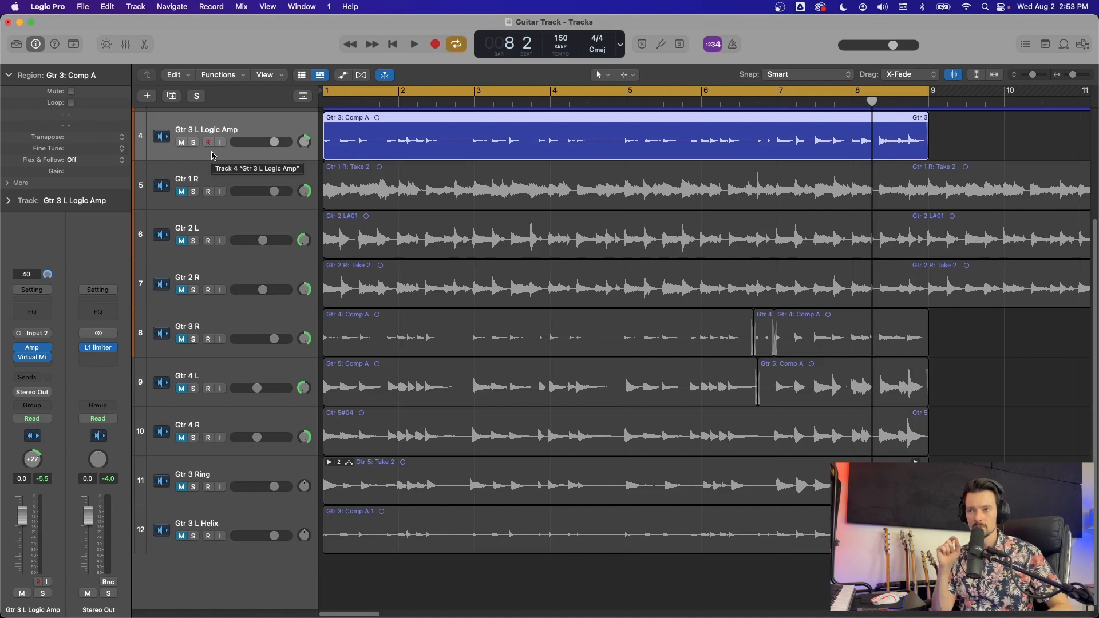
- Move the Gtr 3 L Logic Amp track below Gtr 2 R and unmute Gtr 1 R, Gtr 2 L and Gtr 2 R
{"action": "left_click_drag", "start_coordinate": [211, 155], "coordinate": [215, 439]}
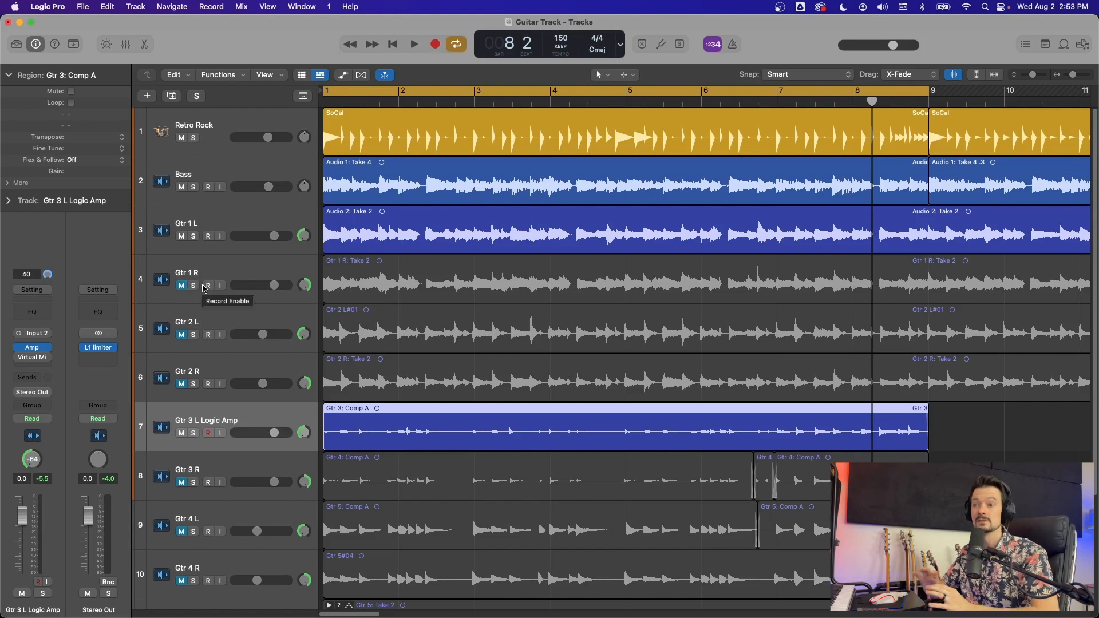
{"action": "scroll", "coordinate": [294, 458], "scroll_direction": "down", "scroll_amount": 1}
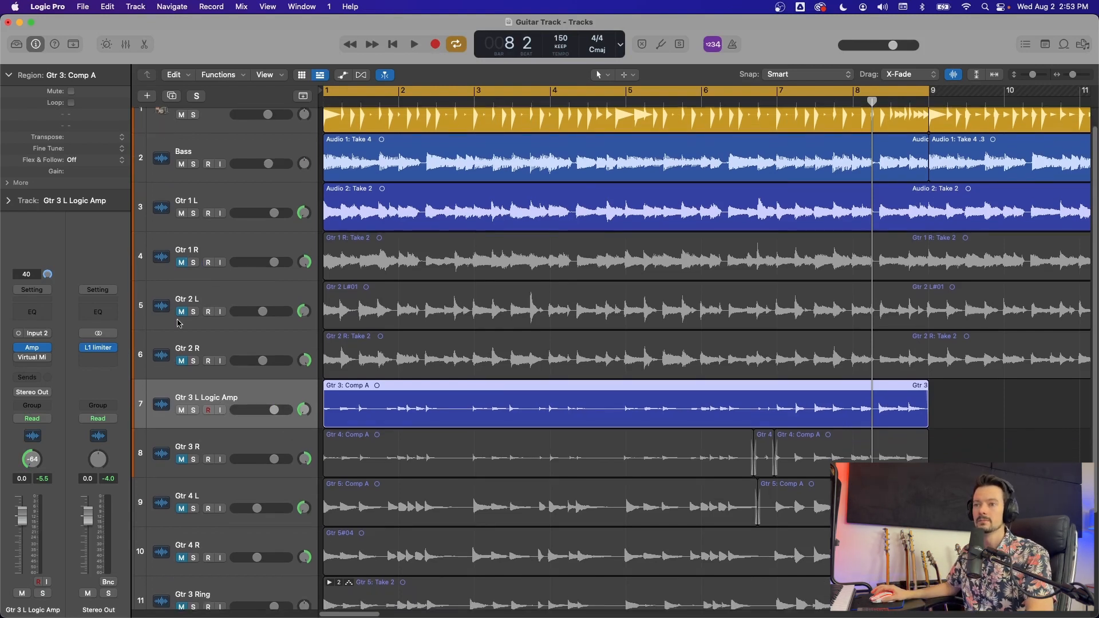
{"action": "left_click_drag", "start_coordinate": [182, 263], "coordinate": [181, 361]}
{"action": "scroll", "coordinate": [184, 346], "scroll_direction": "down", "scroll_amount": 3}
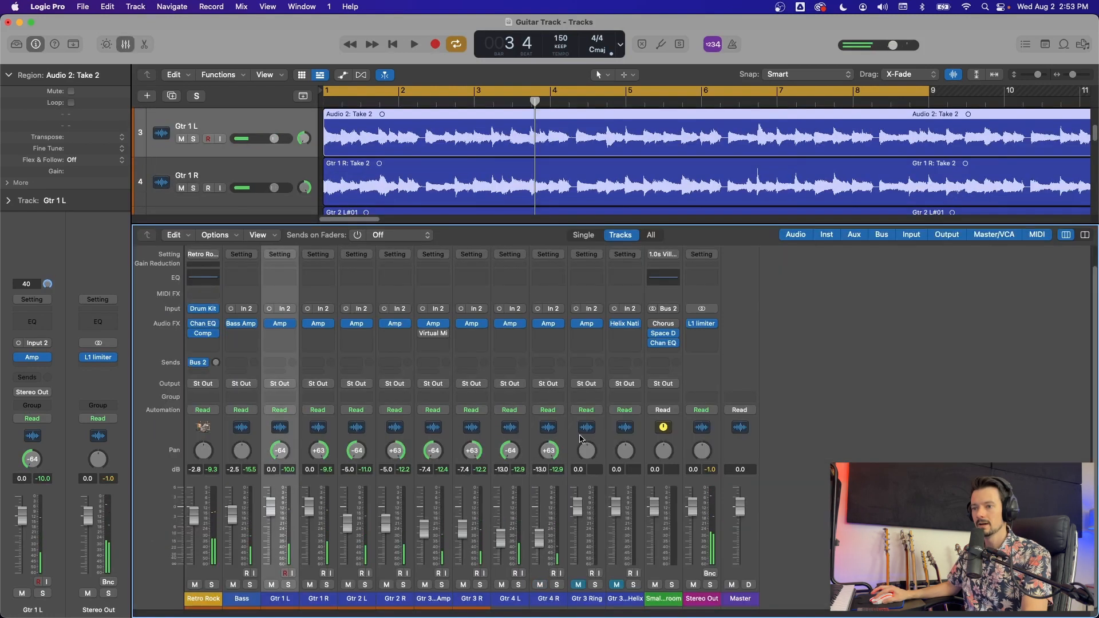
- Add a Bus 2 send to the Small Room reverb on channels Gtr 1 L through Gtr 4 R and close the Space Designer window
{"action": "left_click", "coordinate": [549, 438], "text": "shift"}
{"action": "left_click", "coordinate": [278, 362]}
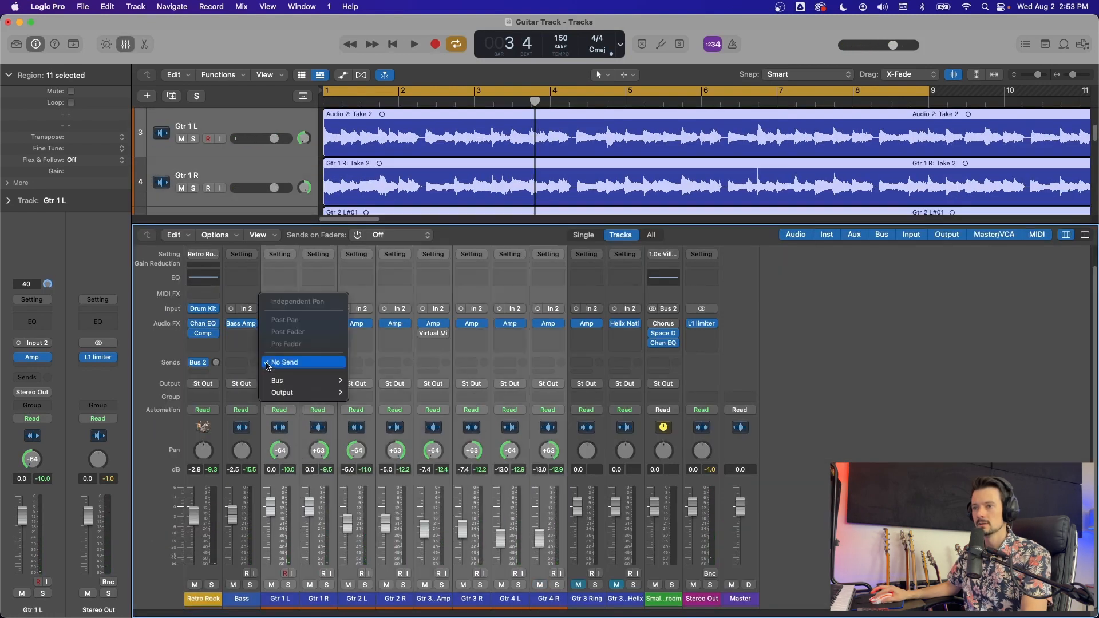
{"action": "mouse_move", "coordinate": [310, 381]}
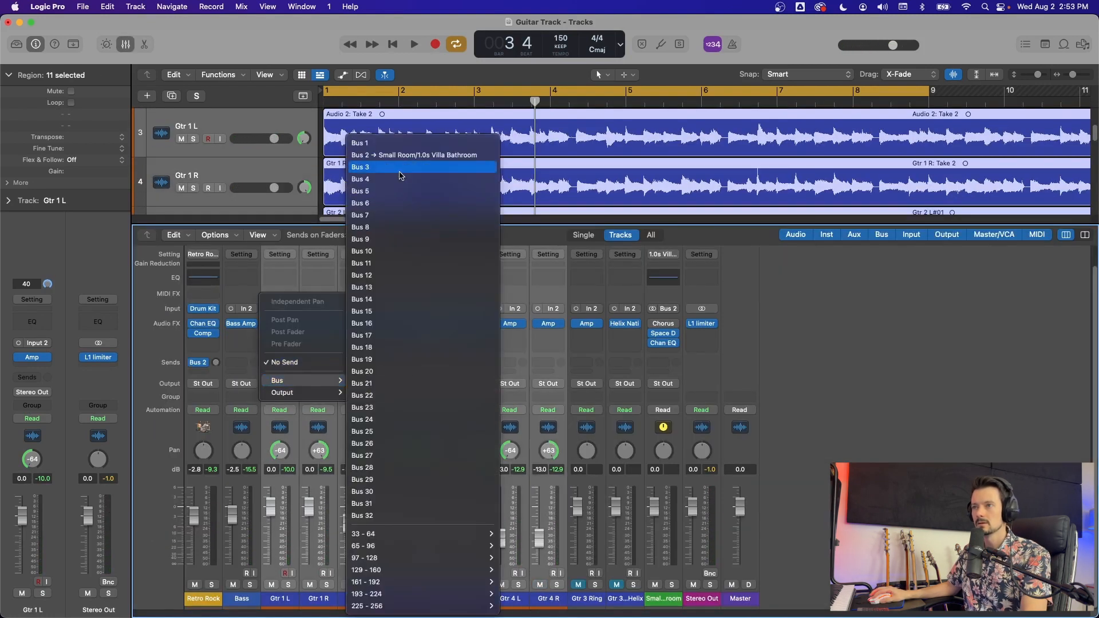
{"action": "left_click", "coordinate": [378, 156]}
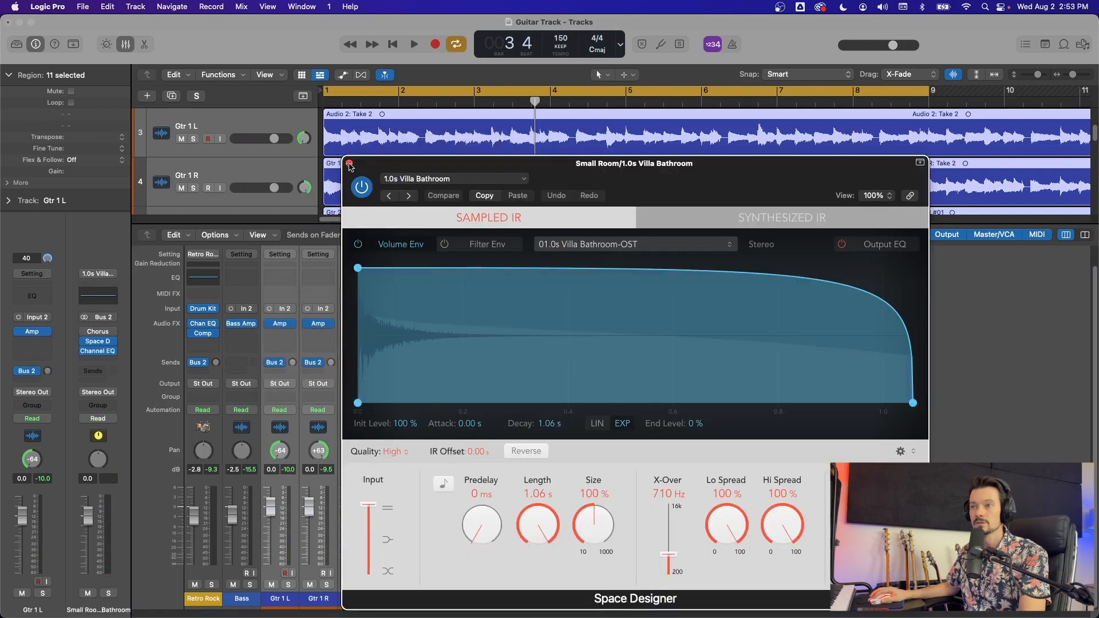
{"action": "left_click", "coordinate": [349, 164]}
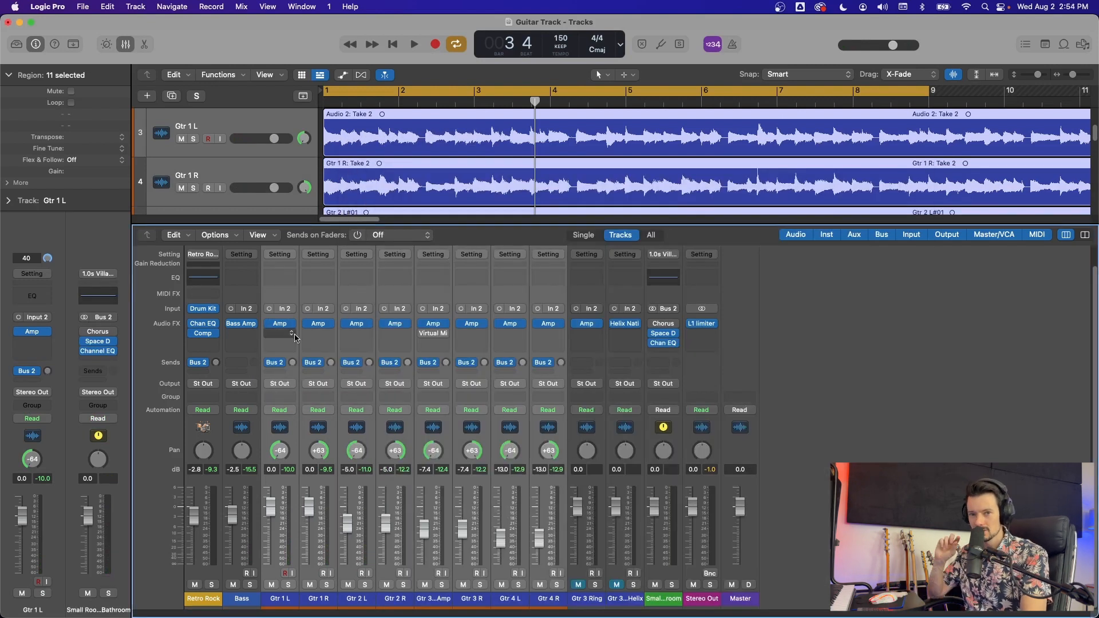
- Raise the Bus 2 sends of the selected guitar channels together to about -4.9 dB while auditioning the mix
{"action": "key", "text": "space"}
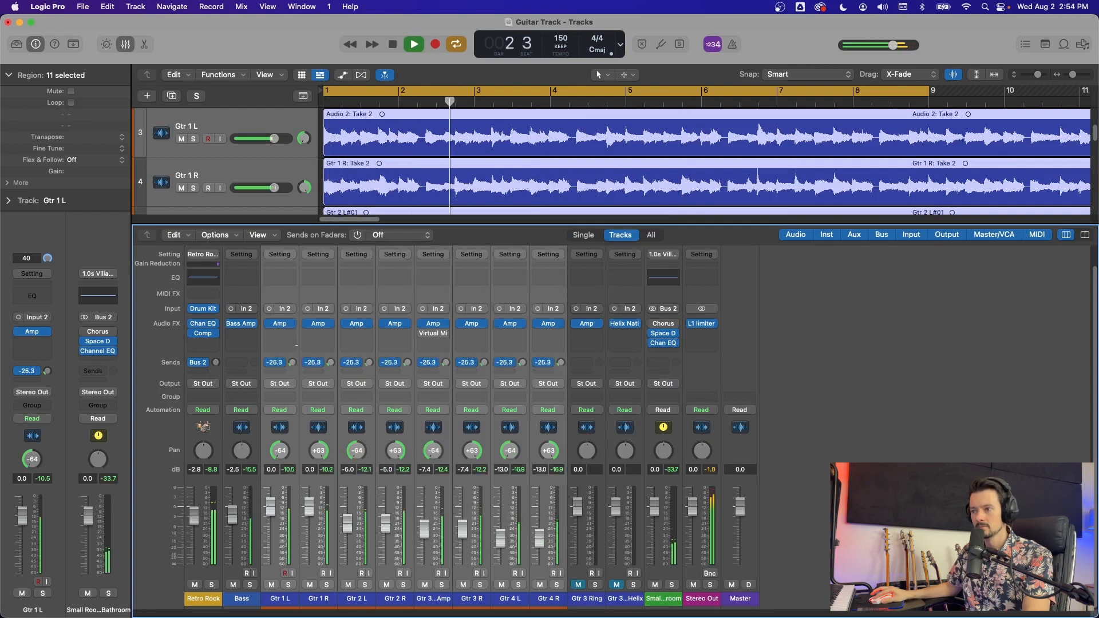
{"action": "left_click_drag", "start_coordinate": [293, 363], "coordinate": [290, 330]}
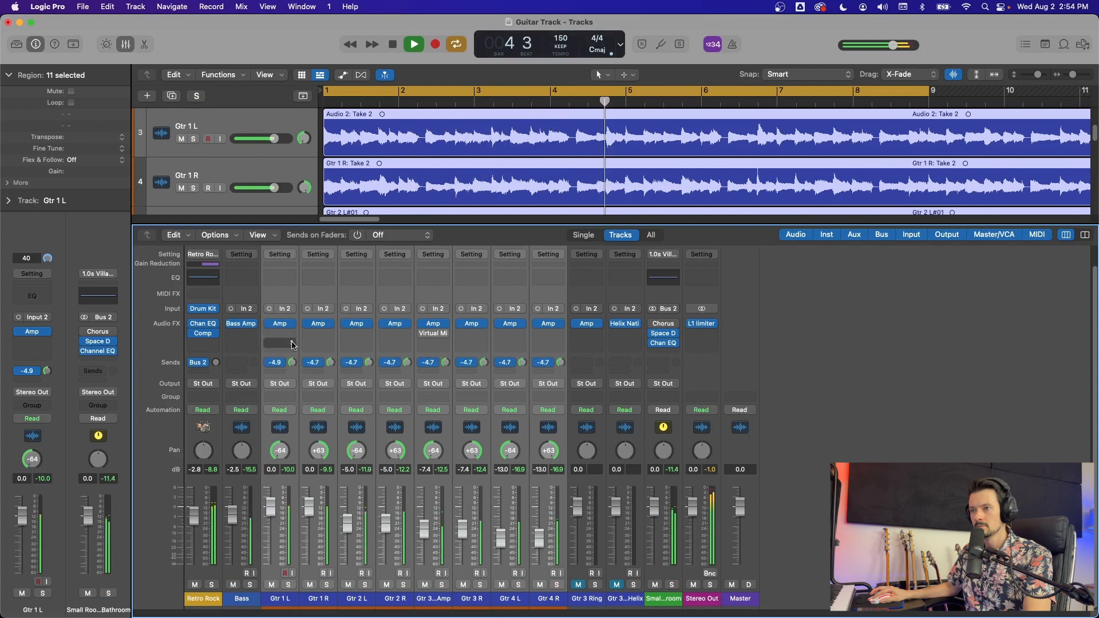
{"action": "key", "text": "space"}
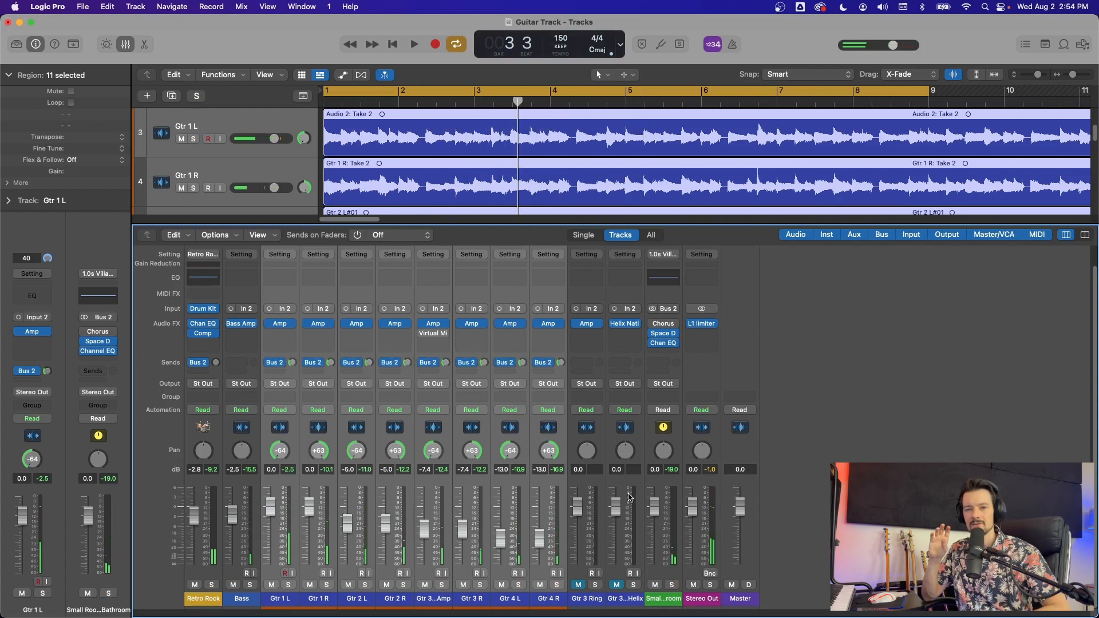